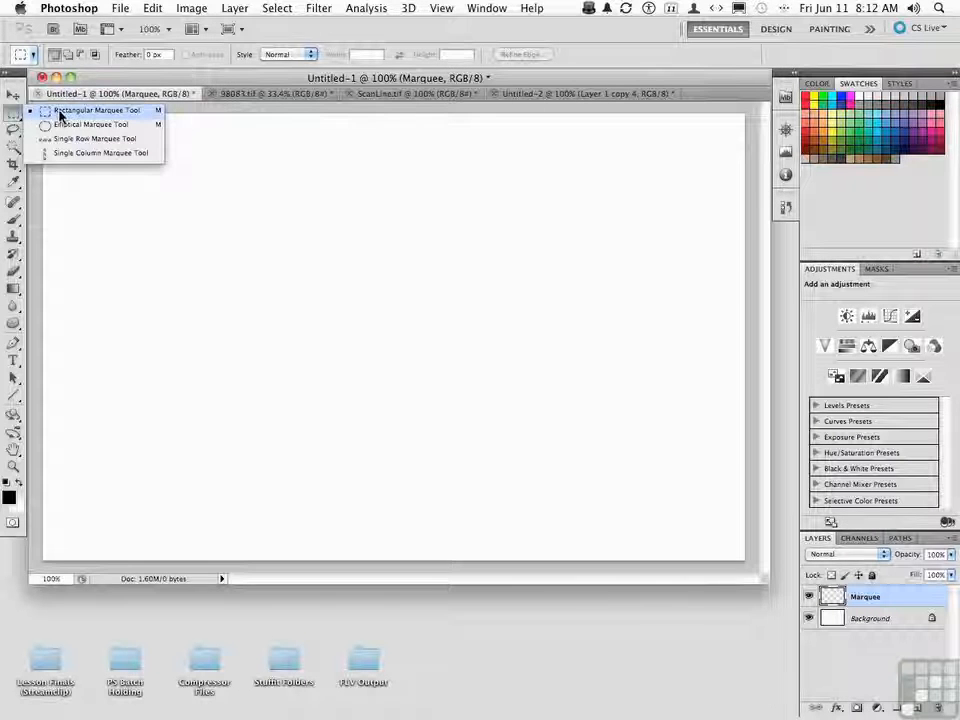
Draw several freeform selections with the Rectangular Marquee tool on the blank canvas, clearing them again
left_click(60, 115)
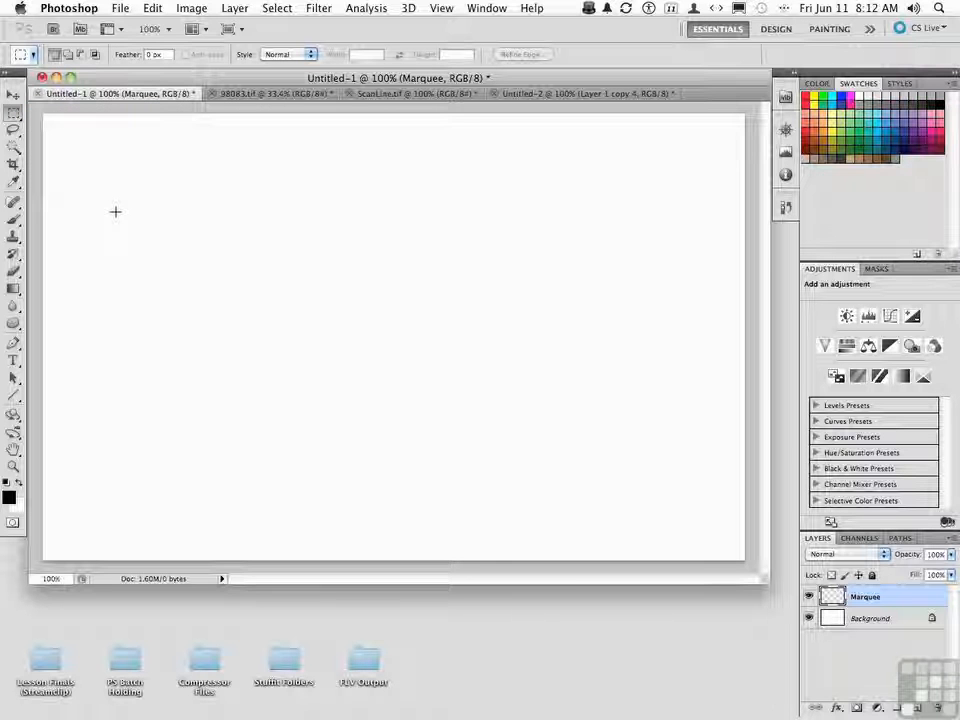
left_click_drag(127, 145, 235, 237)
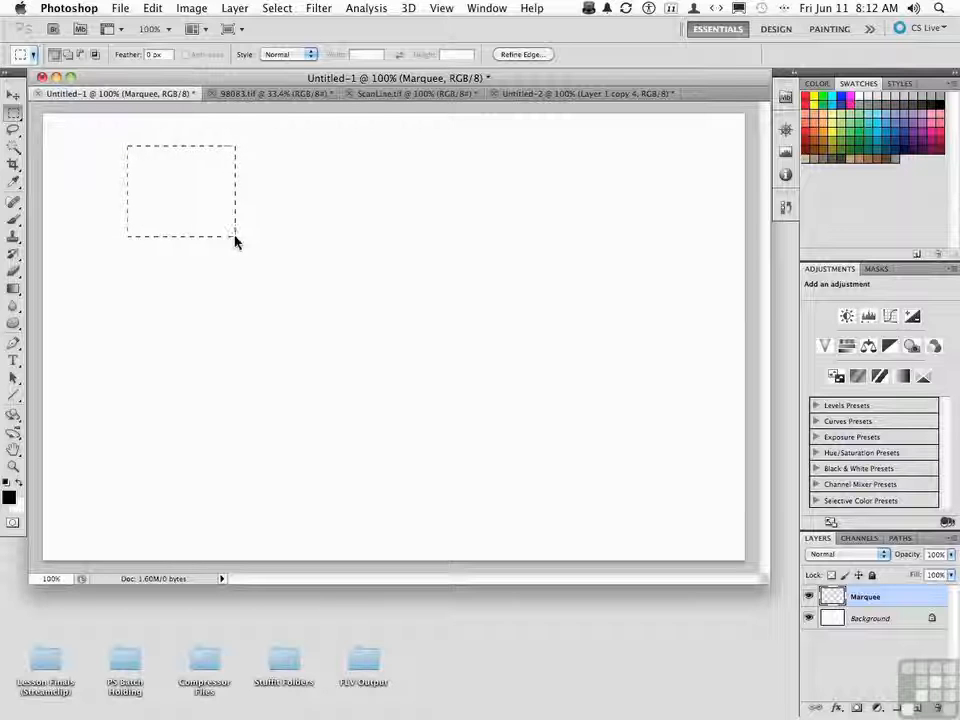
left_click(281, 165)
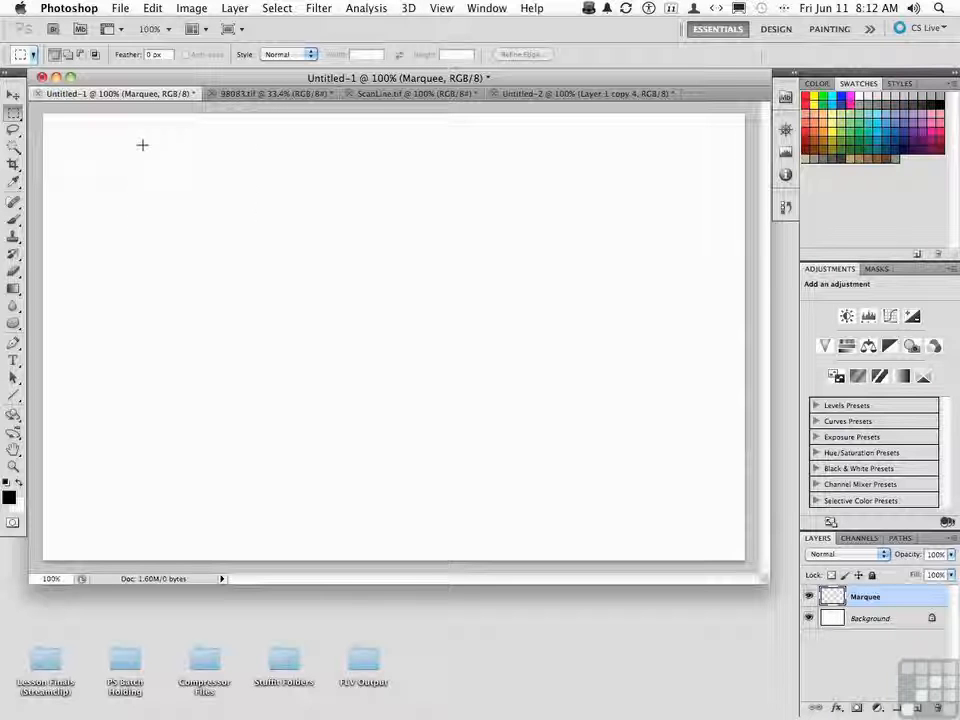
left_click_drag(244, 236, 247, 184)
left_click_drag(195, 205, 293, 267)
left_click(349, 259)
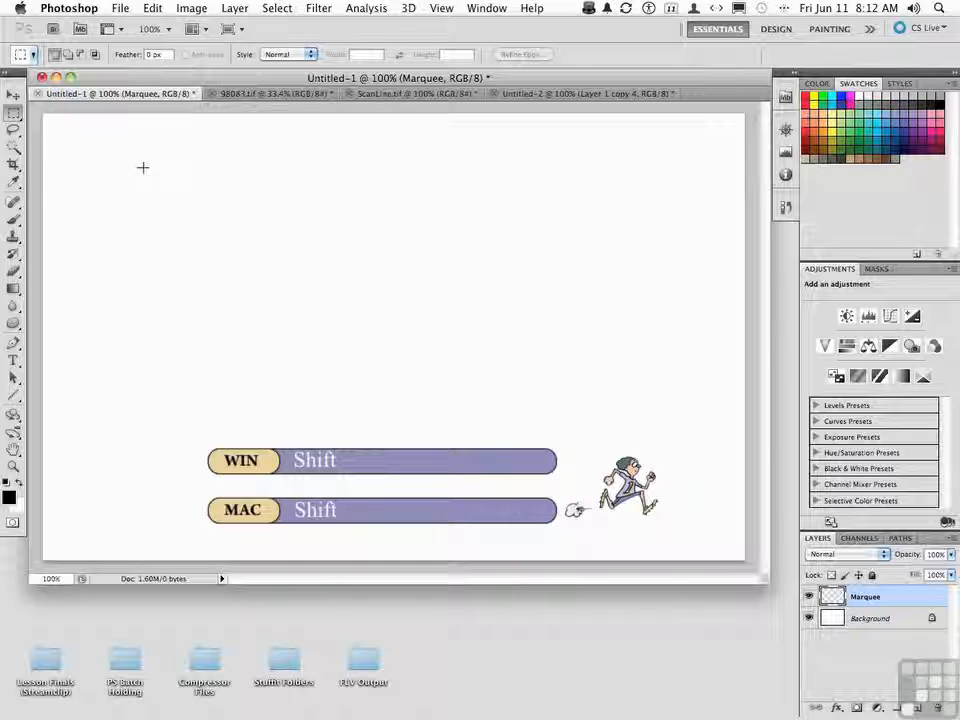
Draw a selection constrained to a perfect square, then replace it with a larger square selection grown outward from its centre
left_click_drag(142, 167, 281, 299)
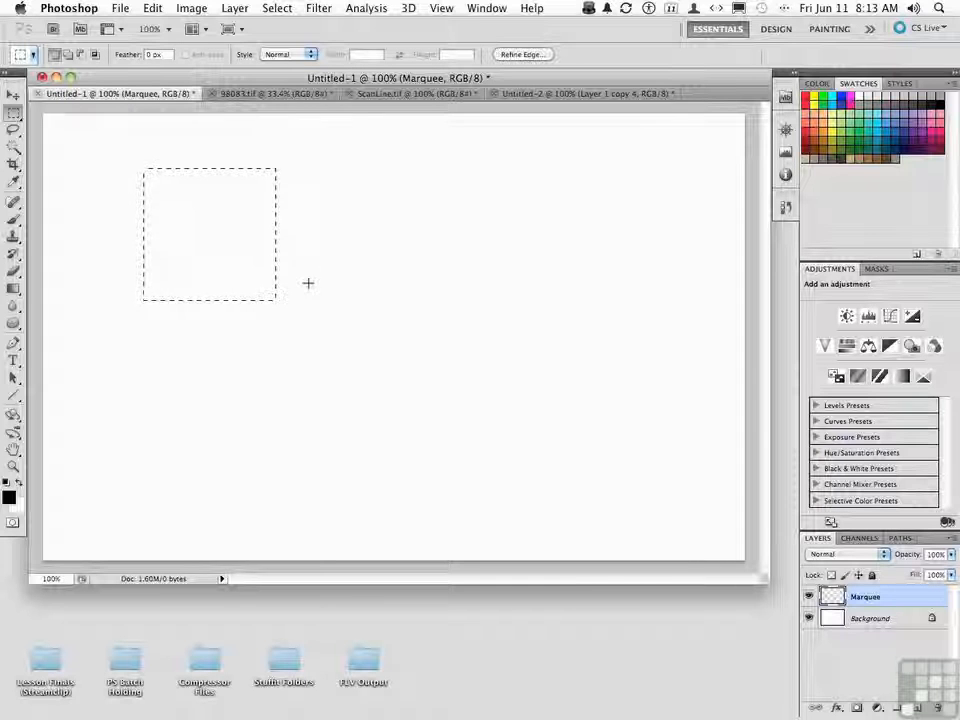
left_click(308, 268)
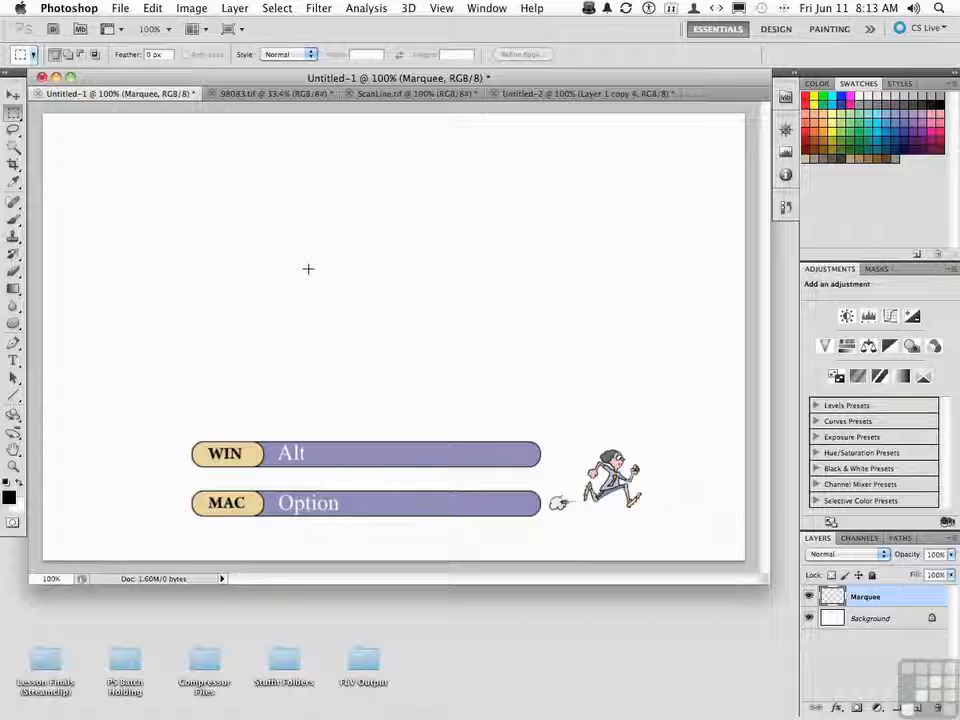
mouse_move(278, 264)
left_mouse_down()
mouse_move(424, 411)
mouse_move(396, 378)
left_mouse_up()
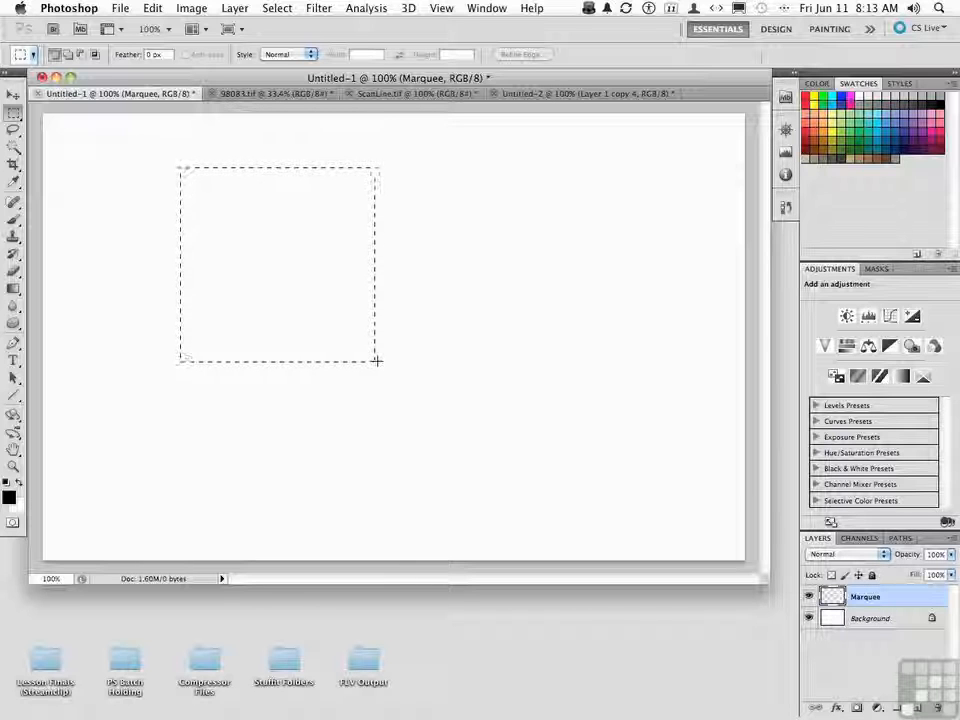
left_click_drag(377, 361, 377, 361)
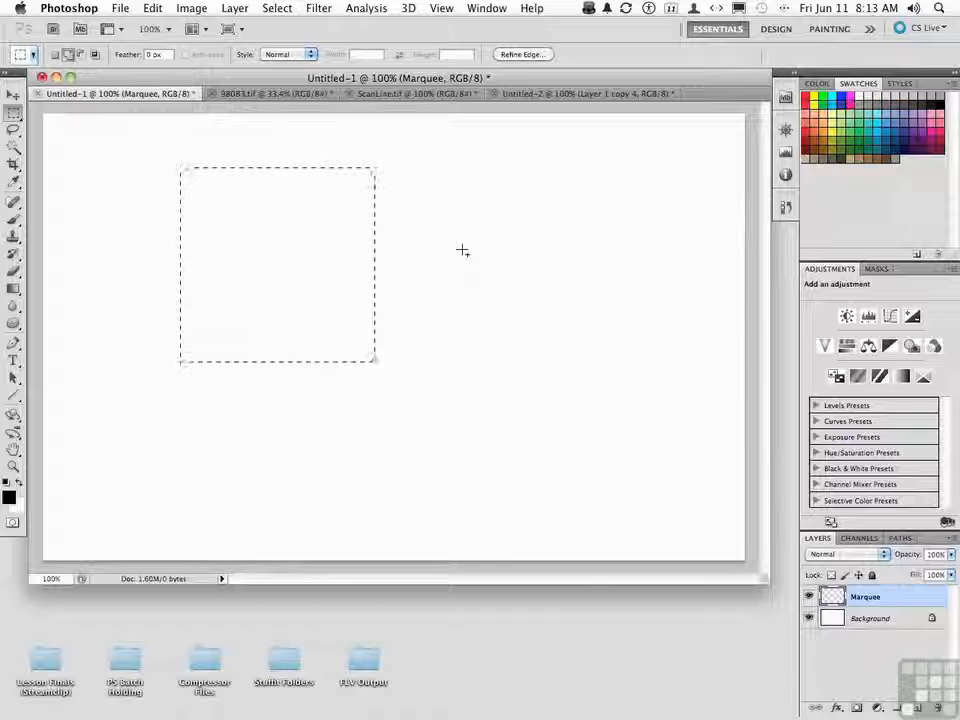
Add a strip on the square's right edge, a tab below, a square at the lower-right corner and a separate rectangle at right
left_click_drag(469, 229, 355, 252)
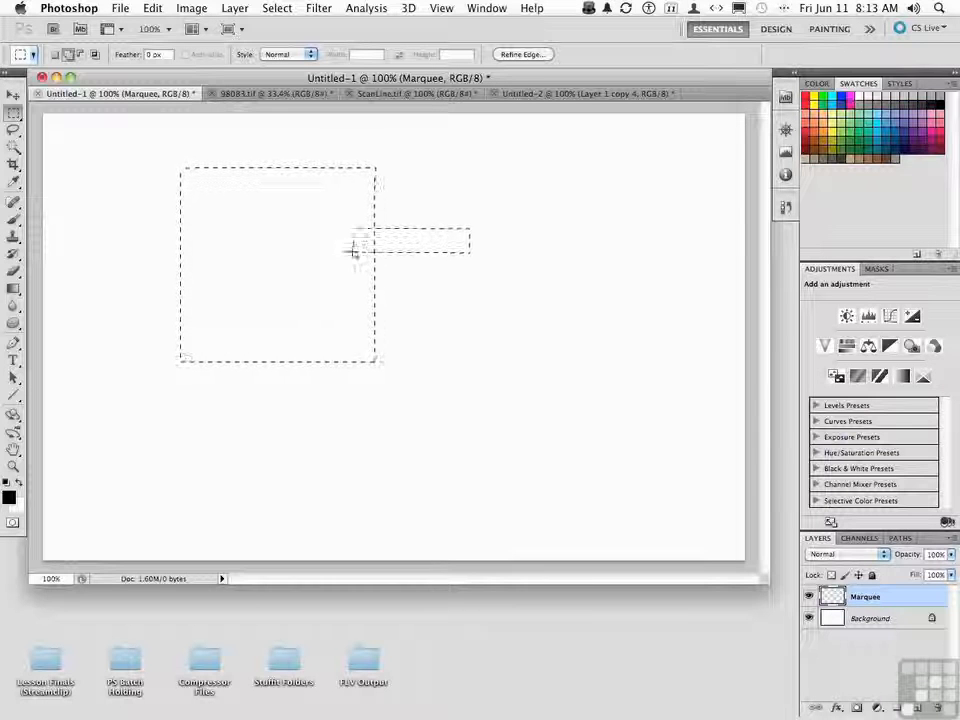
left_click_drag(249, 334, 253, 386)
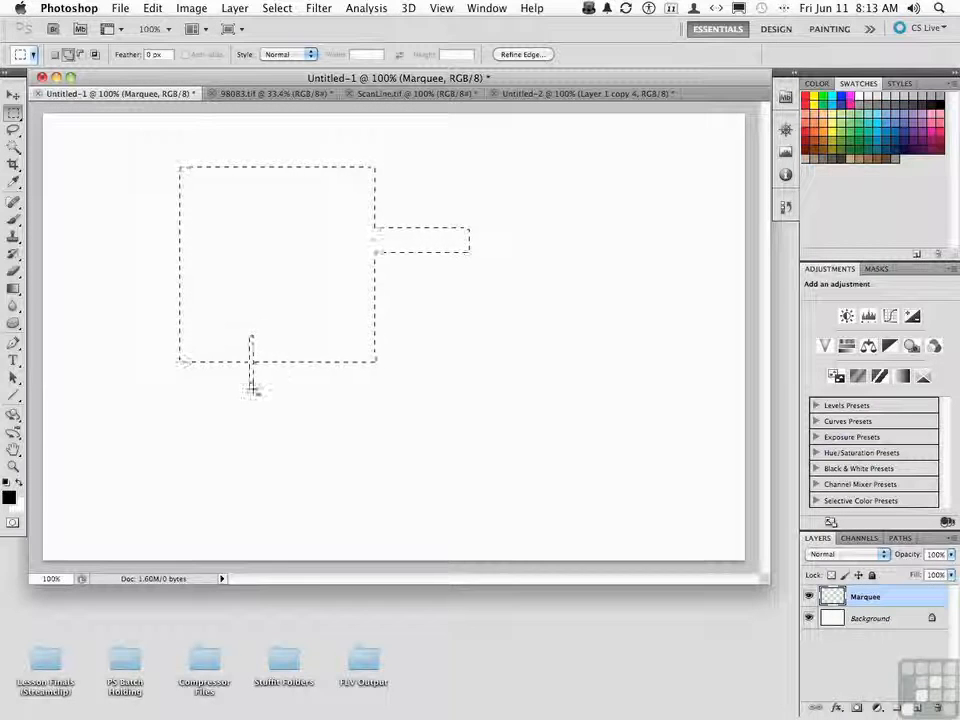
left_click_drag(280, 425, 280, 425)
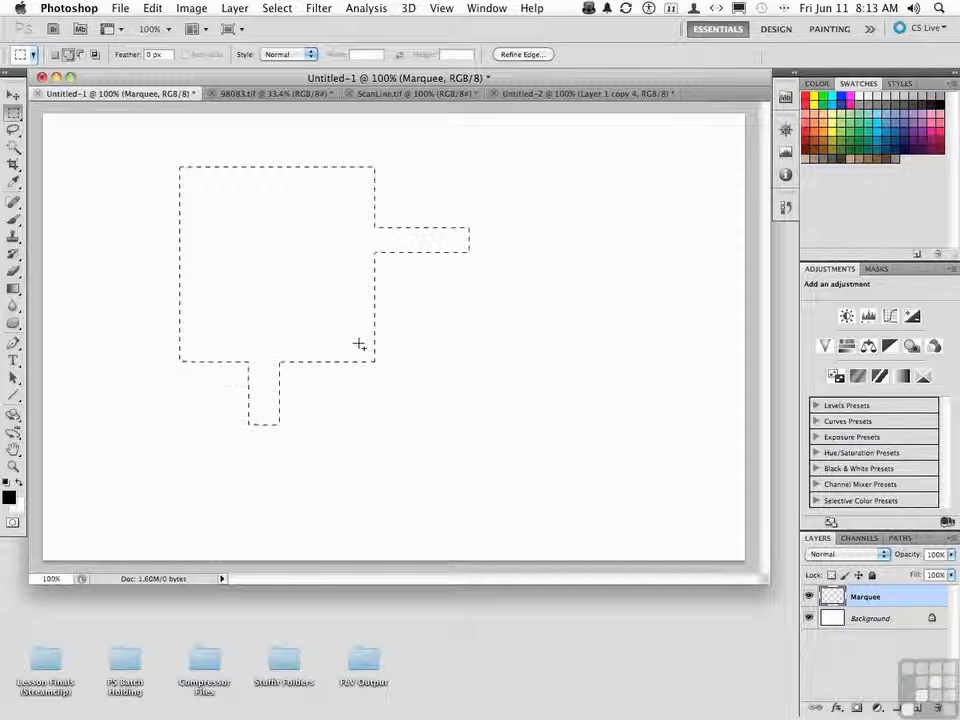
left_click_drag(390, 375, 410, 400)
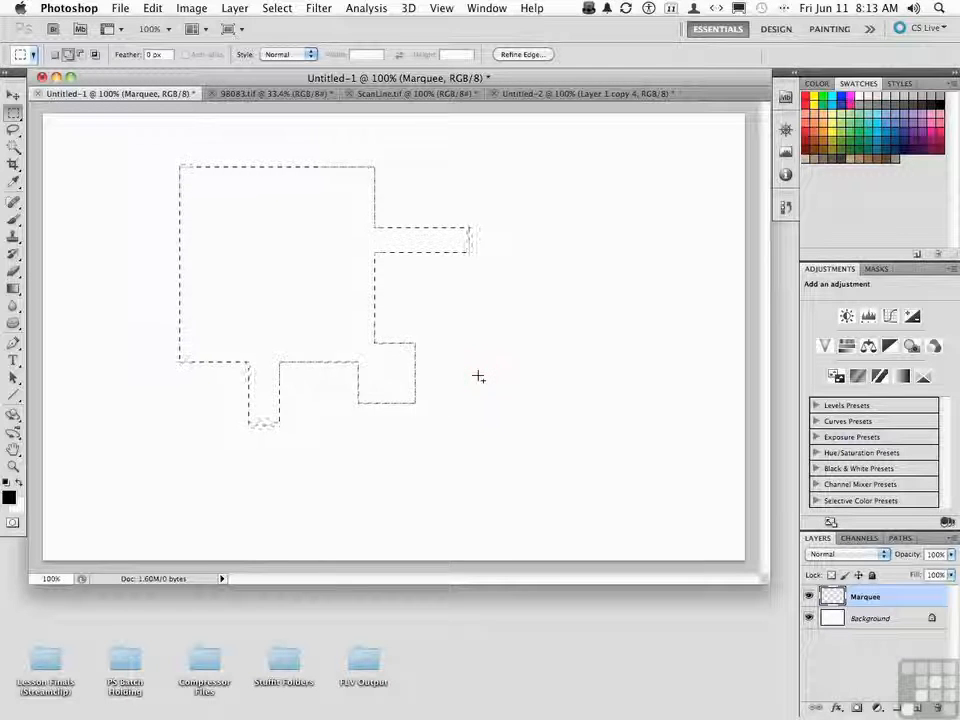
left_click_drag(561, 186, 634, 256)
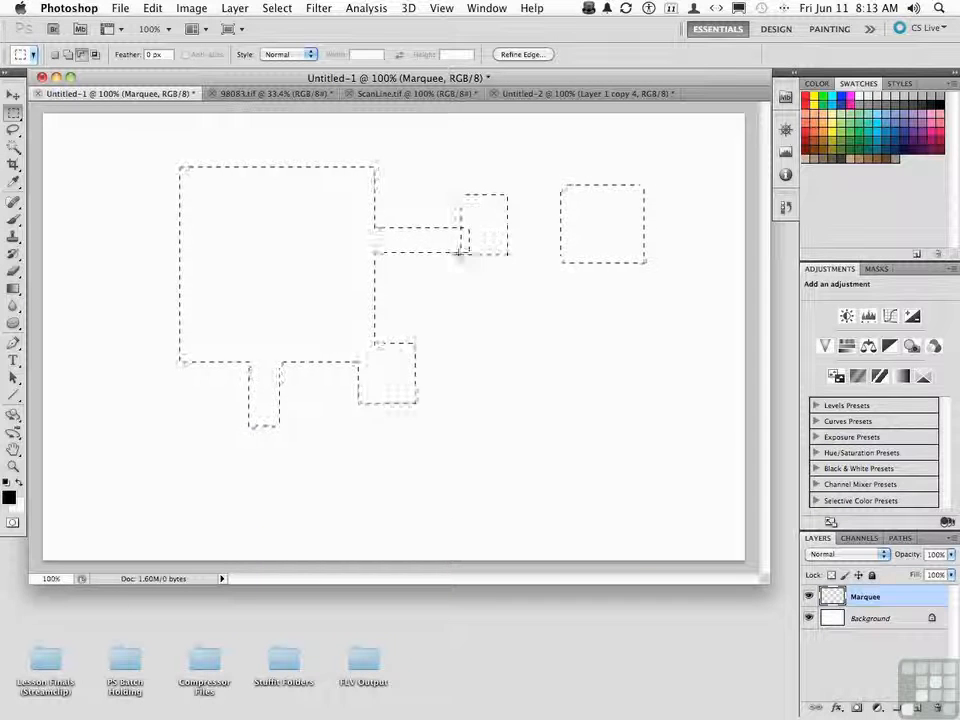
Subtract the right strip's outer end, a left-edge notch and three inner rectangles from the selection, and fill it with black
left_click_drag(397, 268, 397, 269)
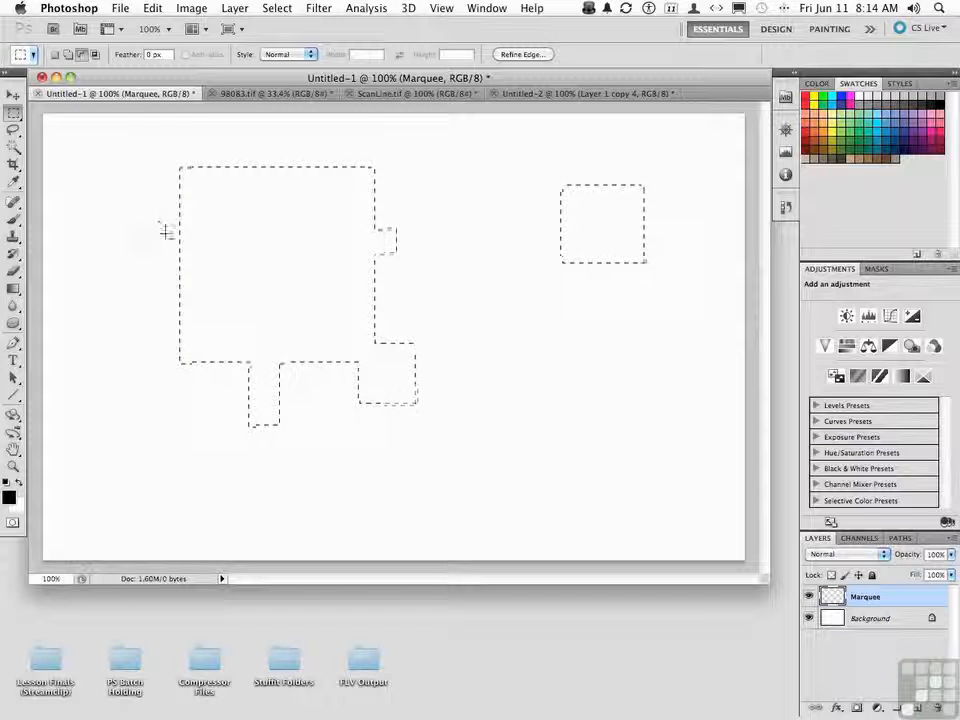
left_click_drag(204, 250, 206, 253)
left_click_drag(296, 276, 312, 292)
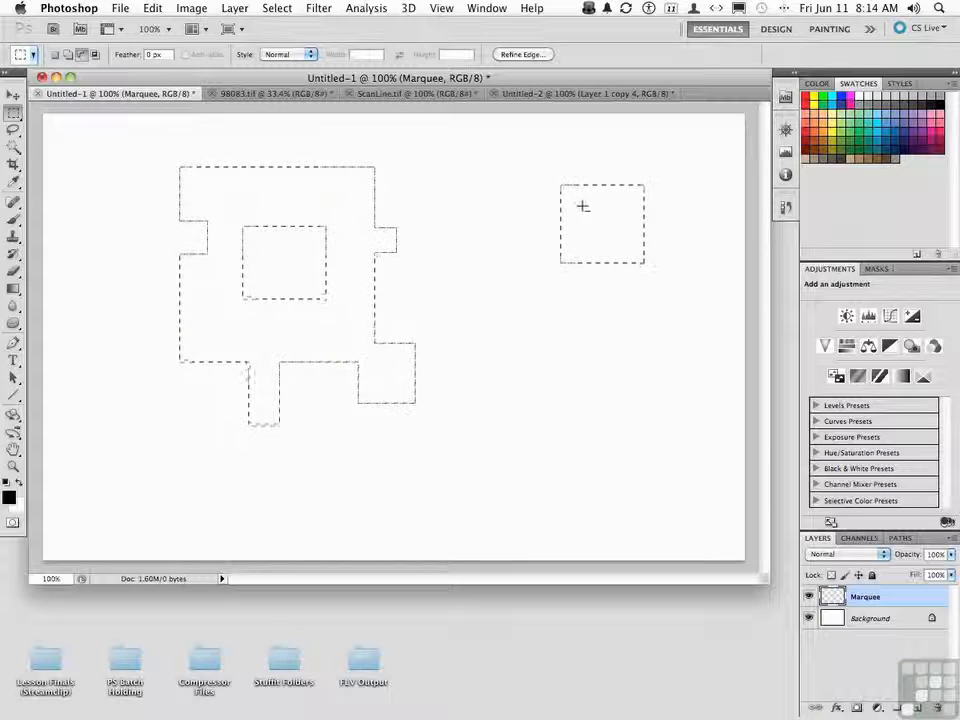
left_click_drag(632, 250, 629, 251)
left_click_drag(373, 366, 393, 385)
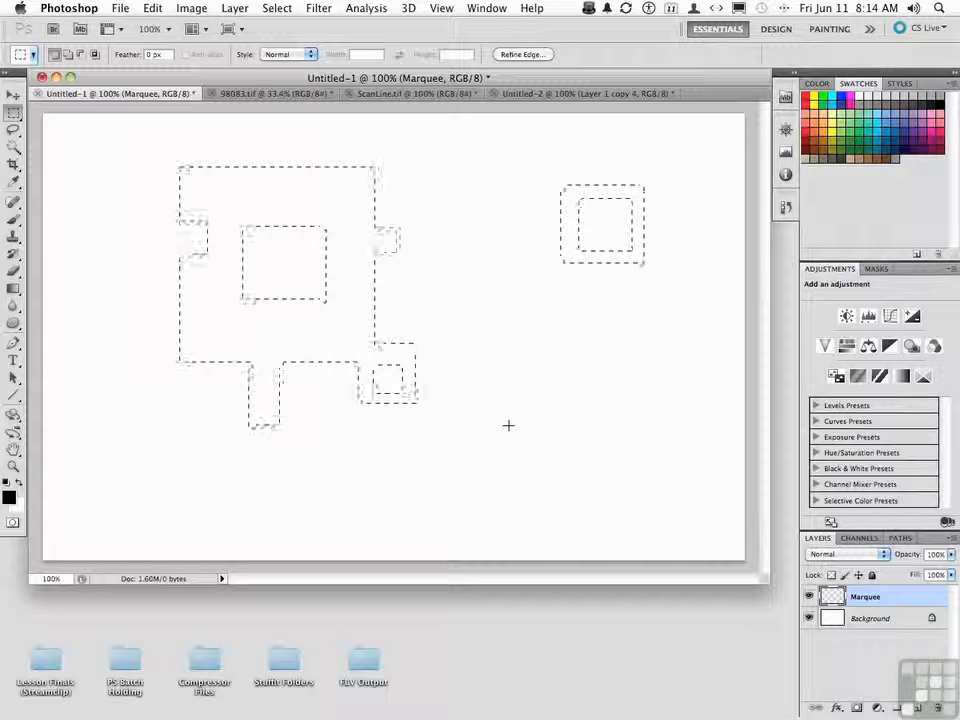
key("alt+BackSpace")
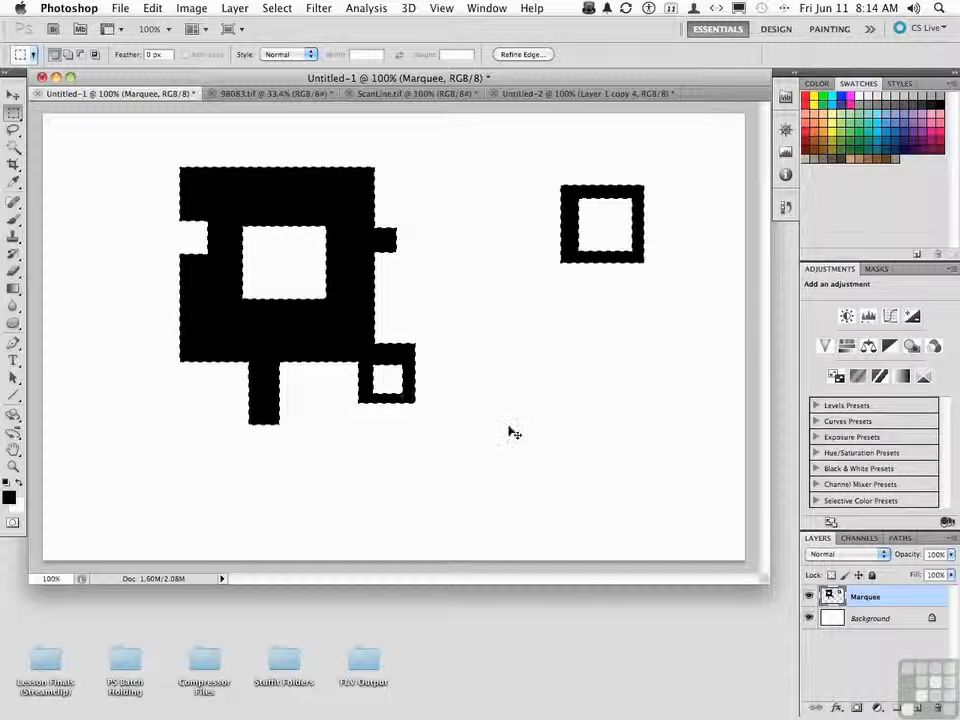
Delete the entire contents of the Marquee layer and clear the selection
key("super+a")
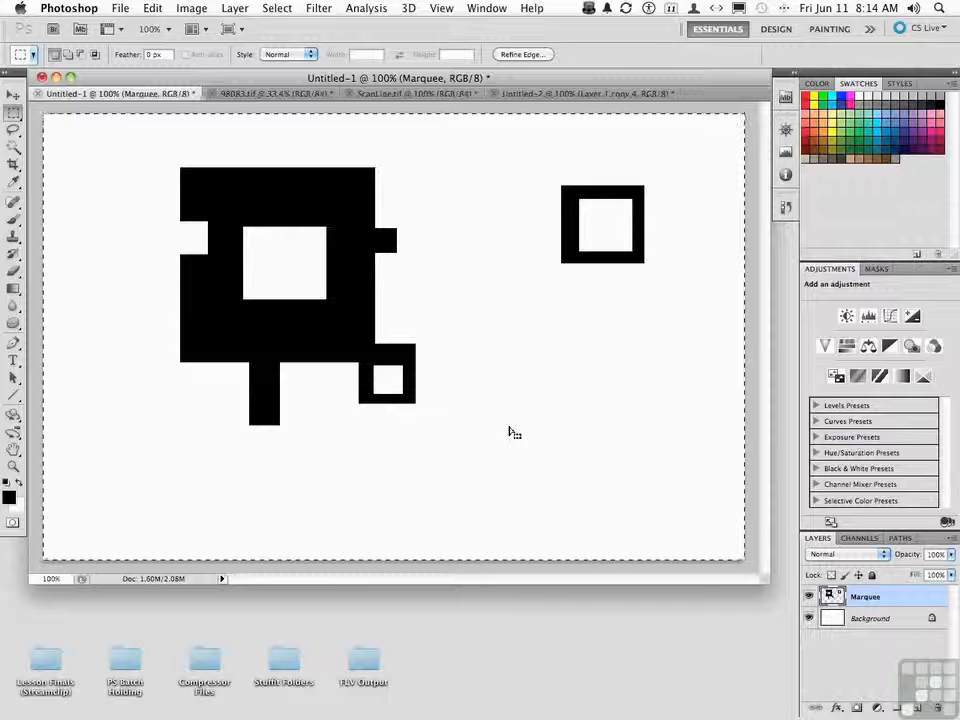
key("Delete")
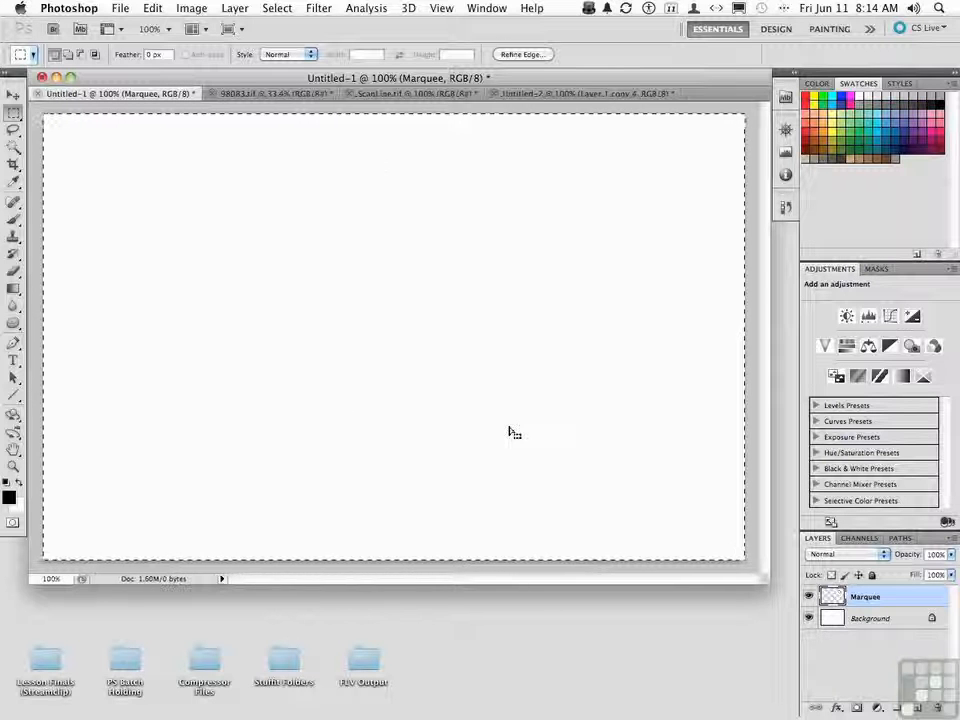
key("super+d")
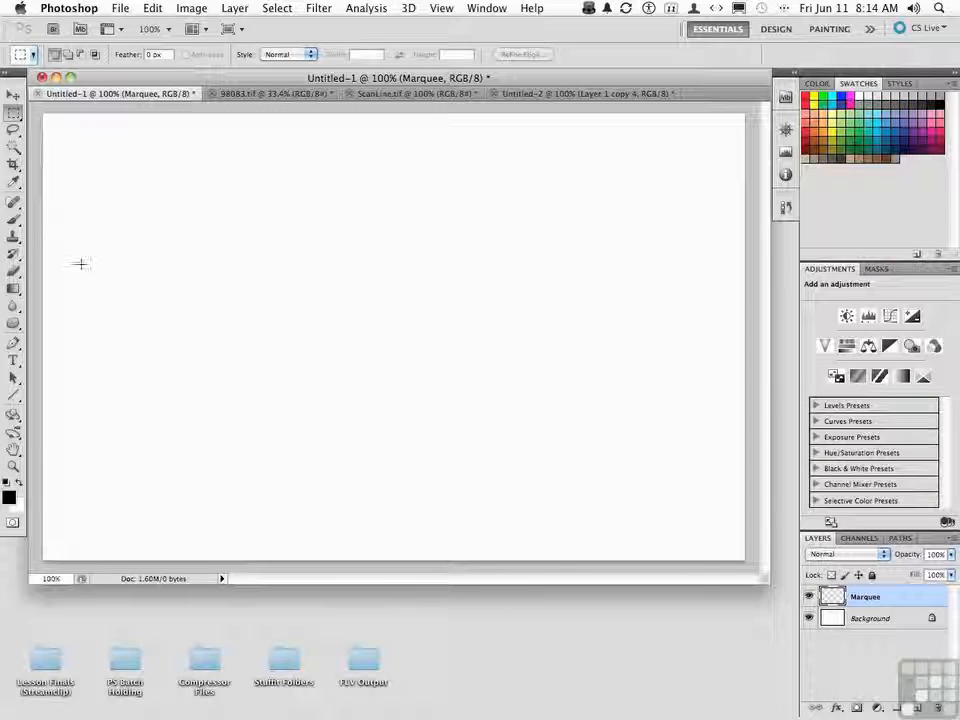
With the Elliptical Marquee tool, draw a freeform ellipse selection and a constrained circle, clearing each one
left_click_drag(15, 118, 49, 127)
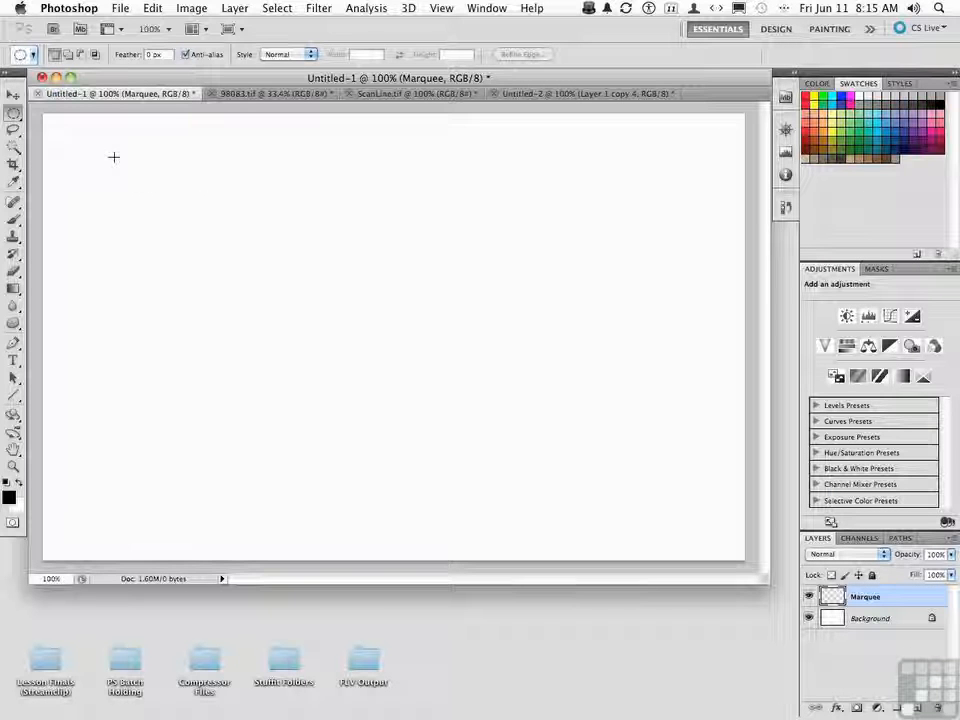
left_click_drag(189, 179, 199, 313)
left_click_drag(256, 190, 431, 208)
left_click(148, 188)
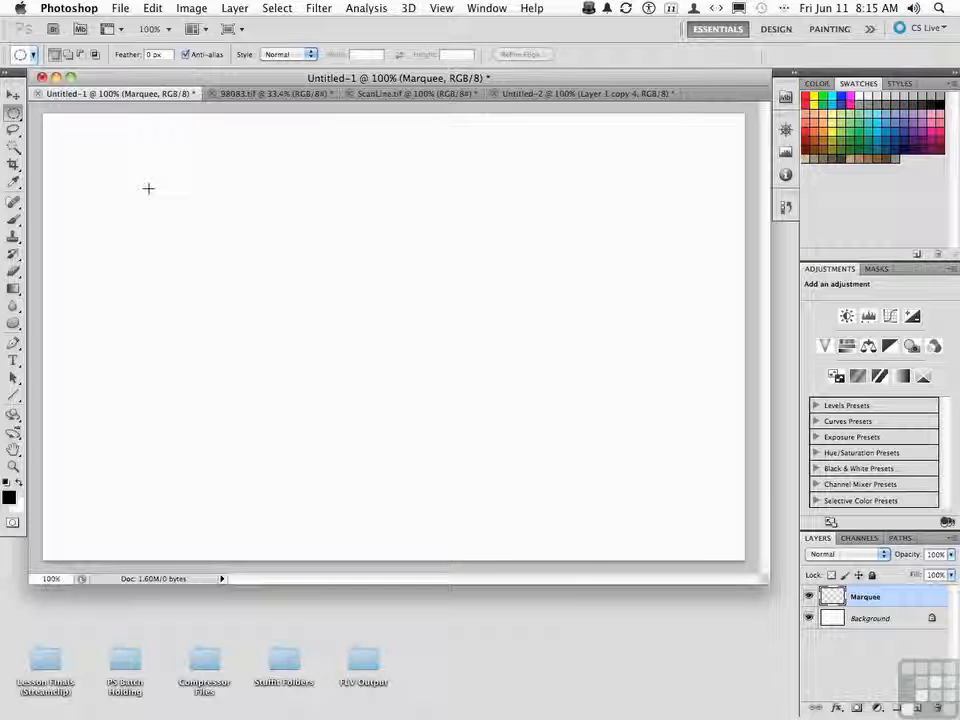
left_click_drag(146, 187, 243, 285)
left_click(258, 232)
Draw a circular selection from its centre, add an ellipse on its right side, subtract the ellipse's outer end, and deselect
left_click_drag(261, 233, 326, 298)
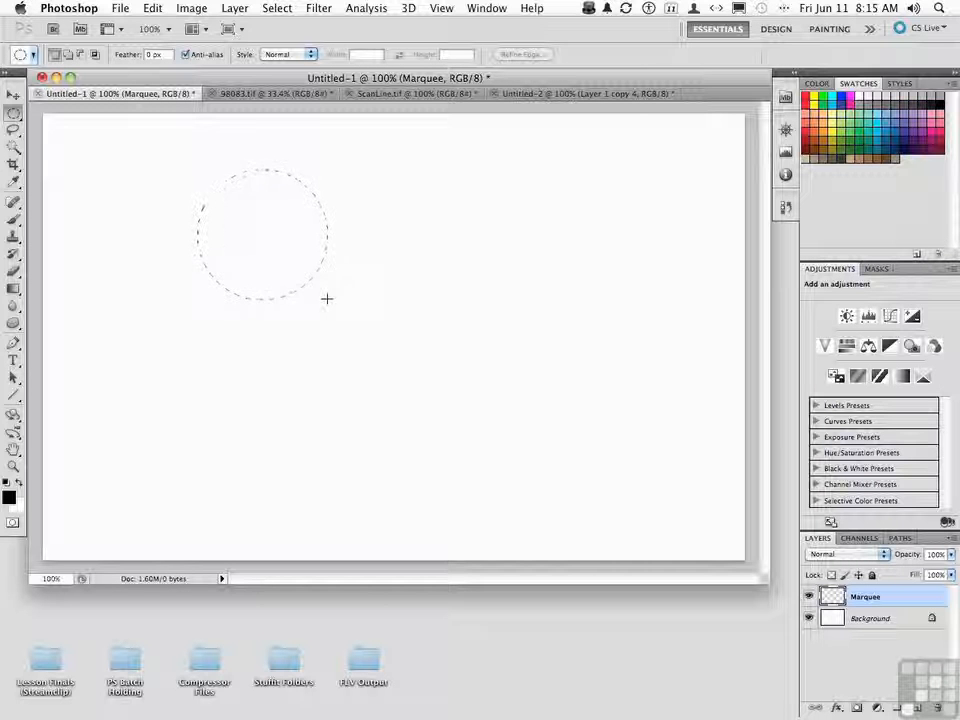
left_click_drag(326, 298, 342, 314)
left_click_drag(457, 215, 337, 257)
left_click_drag(502, 197, 400, 283)
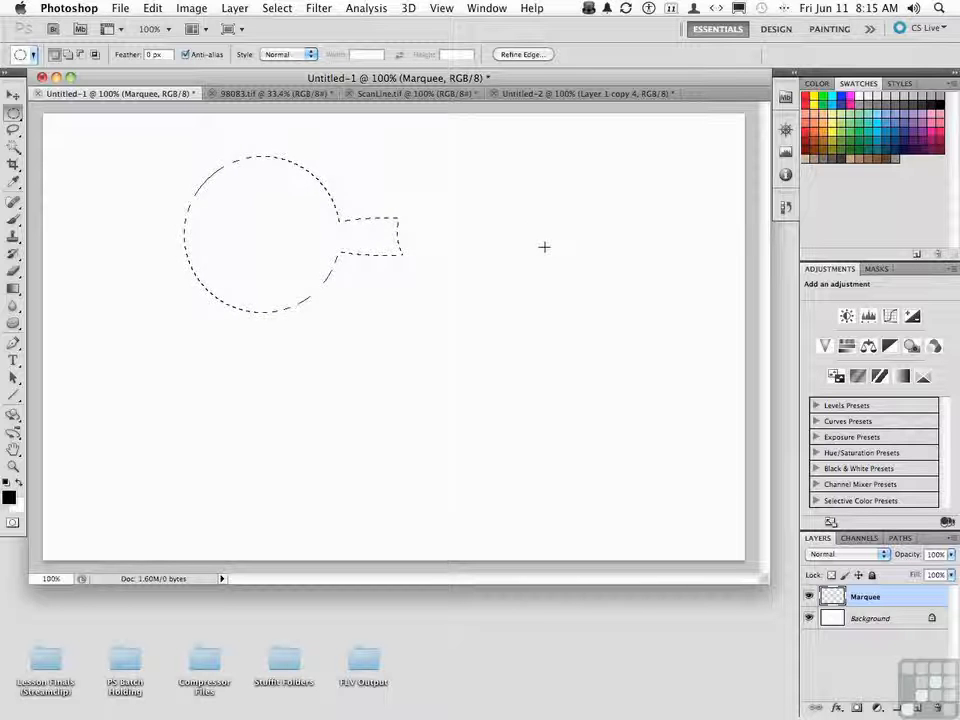
left_click(277, 167)
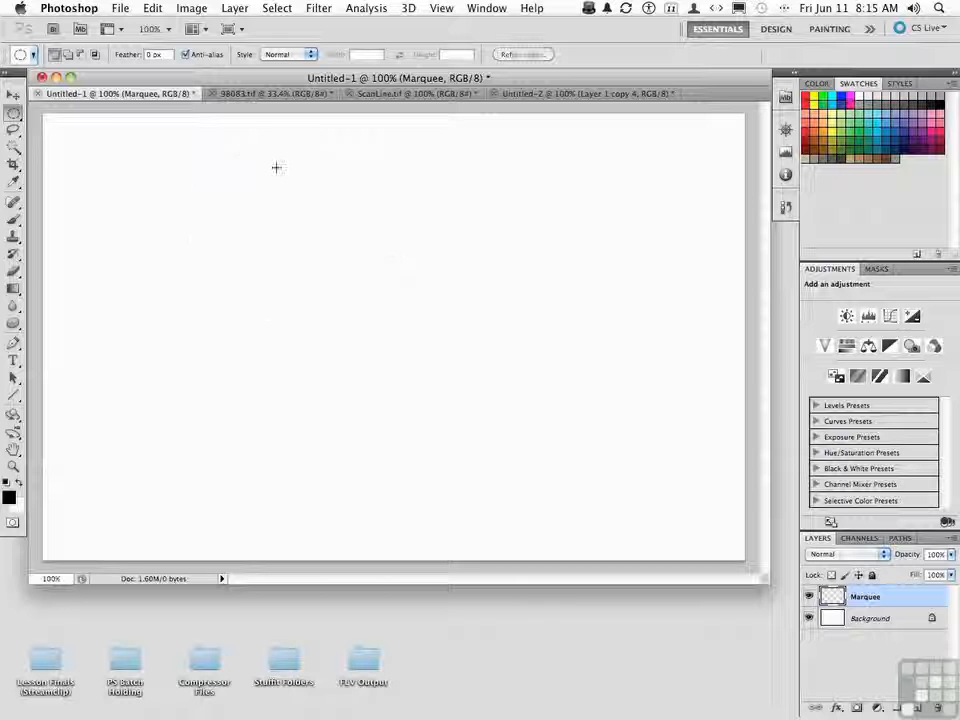
In New Selection mode, draw two elliptical selections in succession so that the second replaces the first
left_click(34, 56)
left_click(34, 57)
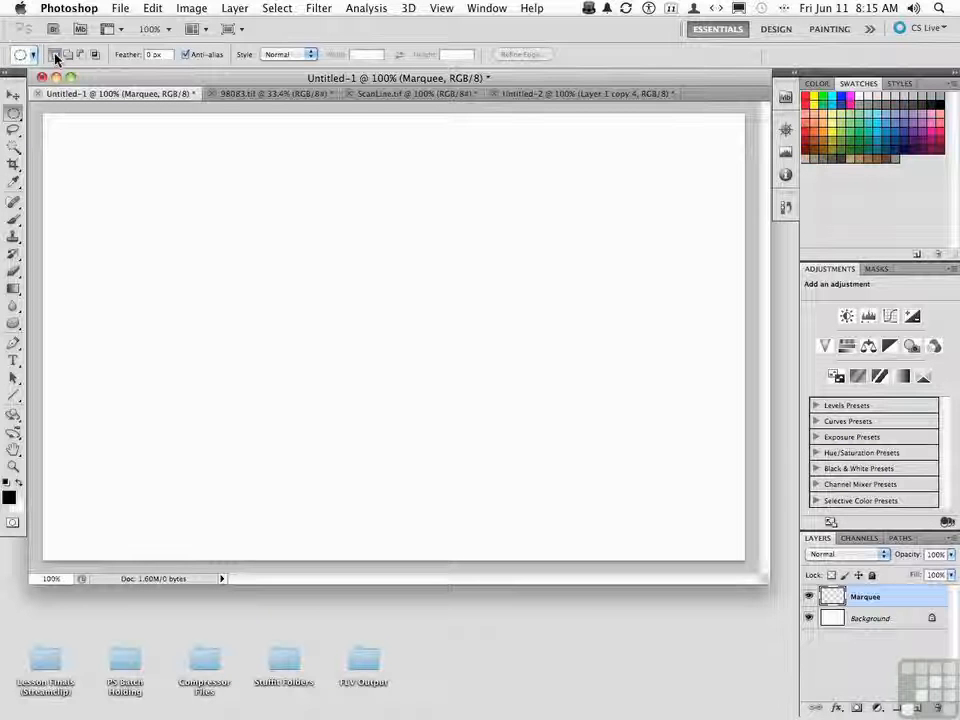
mouse_move(118, 135)
left_mouse_down()
mouse_move(147, 208)
mouse_move(228, 206)
left_mouse_up()
left_click_drag(317, 160, 318, 218)
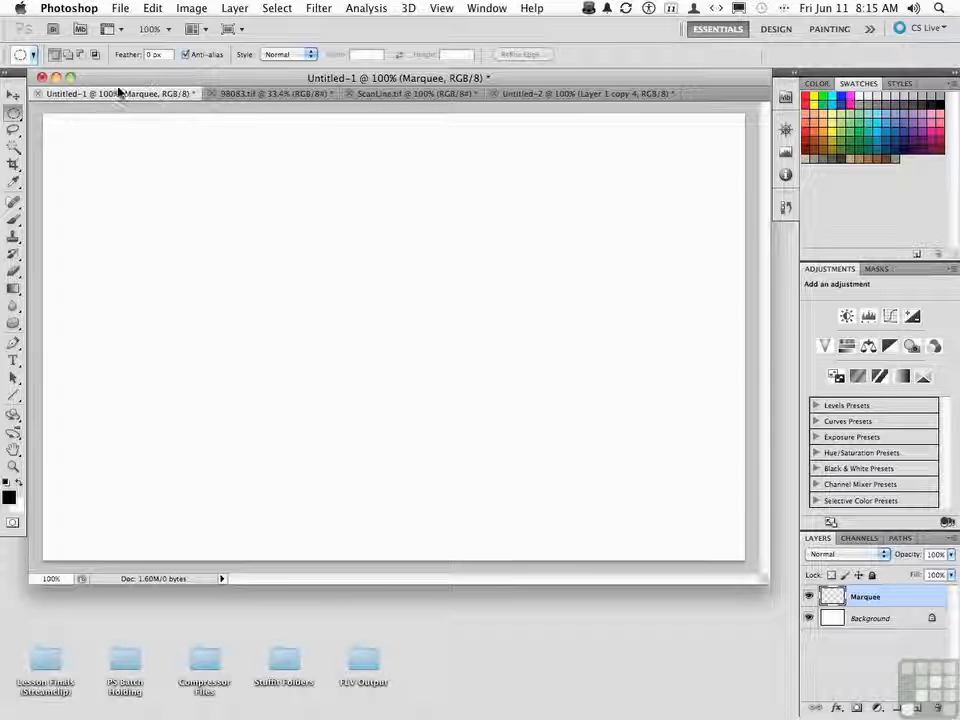
In Add to Selection mode, draw five separate elliptical selections across the upper canvas, then clear them all
left_click(67, 55)
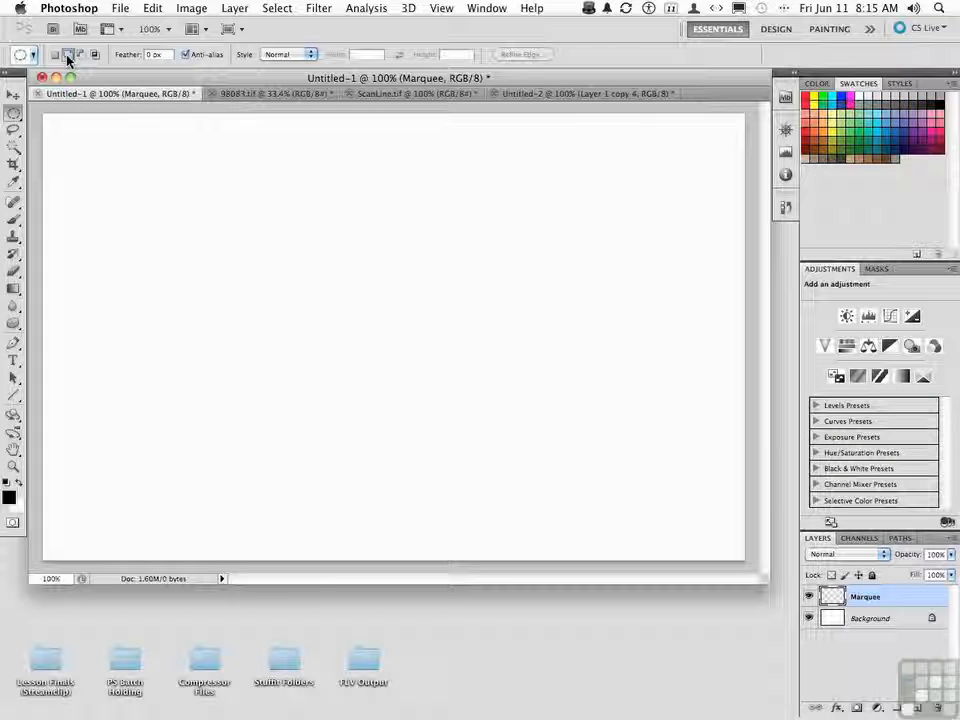
left_click_drag(151, 203, 192, 236)
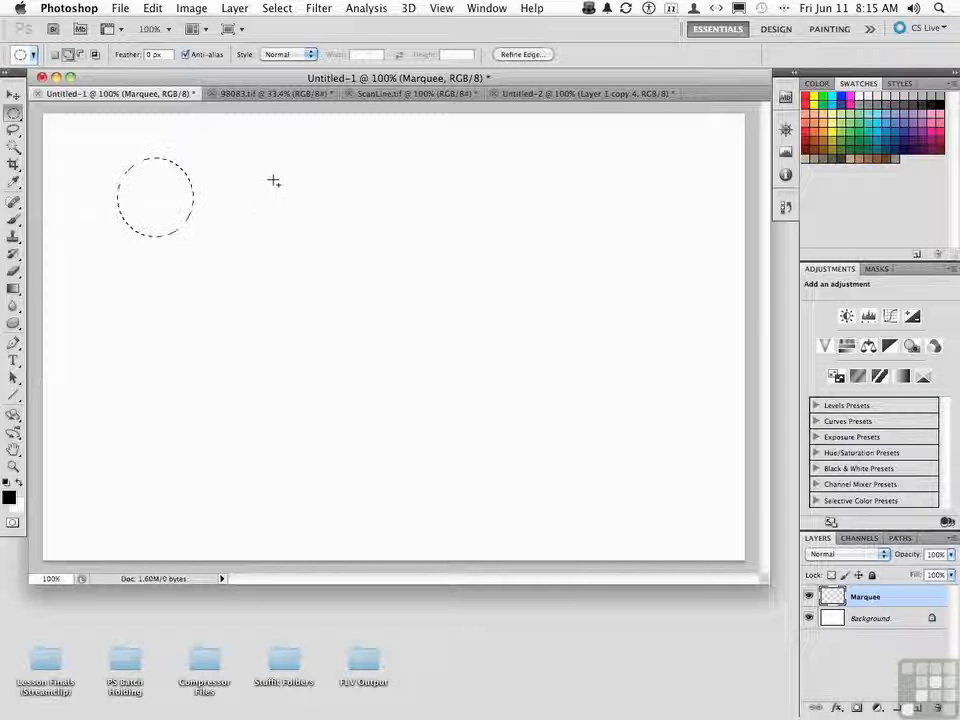
left_click_drag(272, 180, 319, 237)
left_click_drag(394, 175, 452, 226)
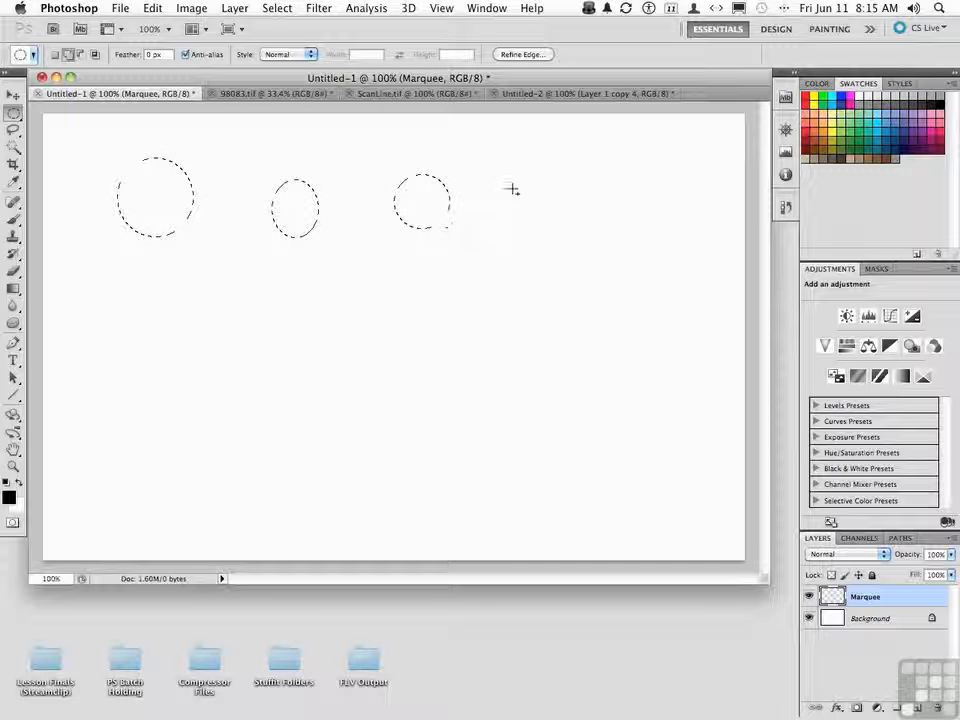
left_click_drag(534, 206, 564, 224)
left_click_drag(602, 180, 624, 222)
key("ctrl+d")
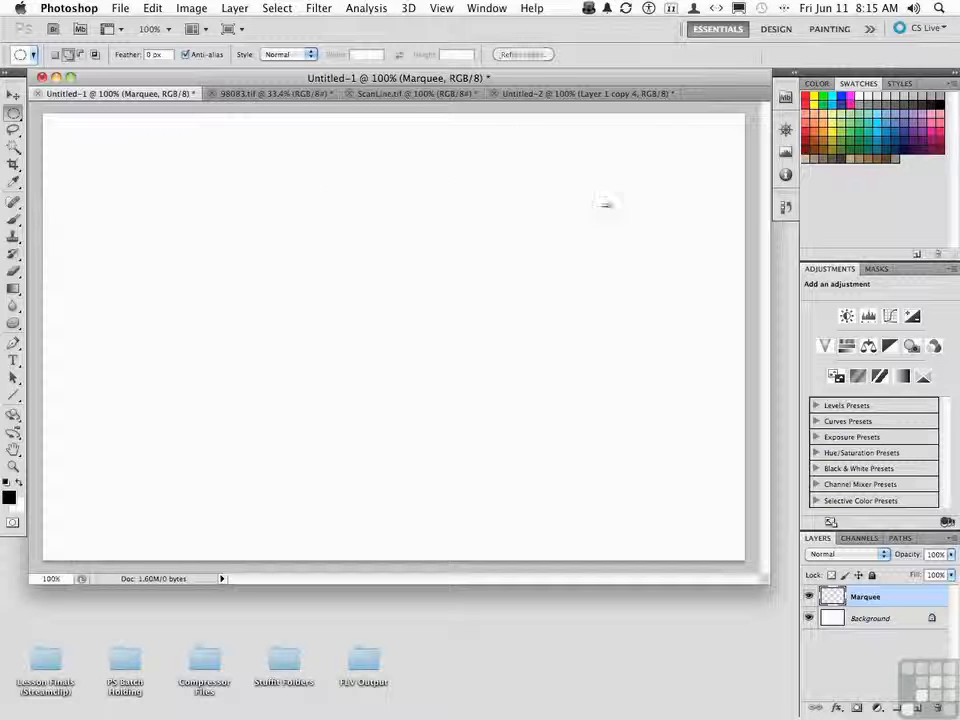
Draw three separate elliptical selections in a row across the upper canvas
left_click(82, 55)
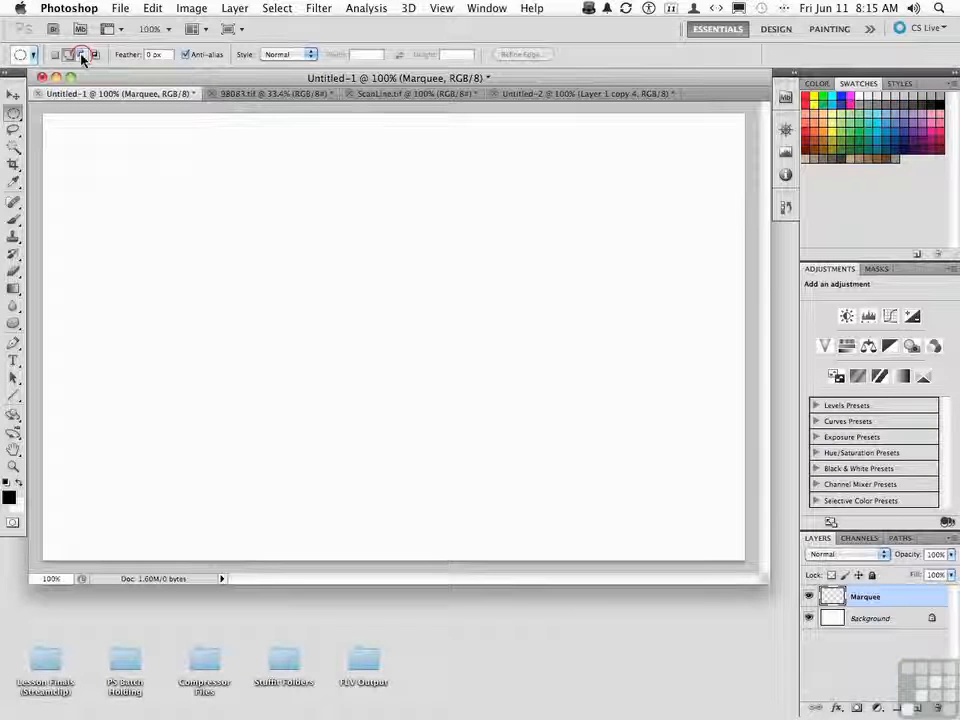
left_click_drag(132, 175, 213, 247)
left_click_drag(266, 179, 312, 227)
left_click_drag(431, 227, 459, 246)
In Subtract from Selection mode, cut a rounded bite out of the lower-left side of each of the three ellipses
left_click(81, 54)
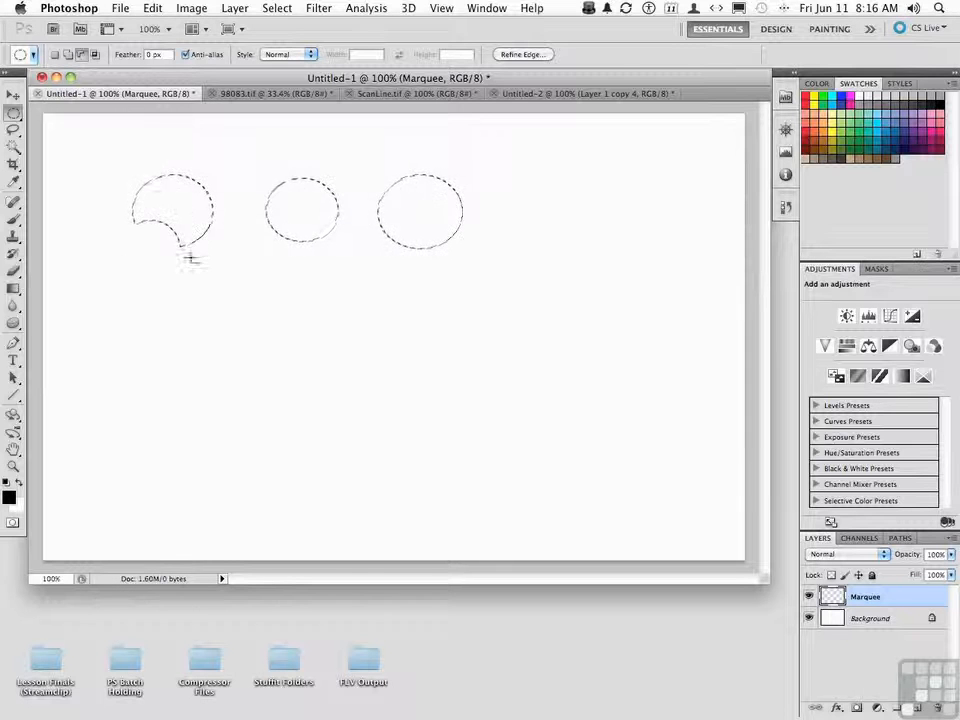
left_click_drag(296, 232, 298, 213)
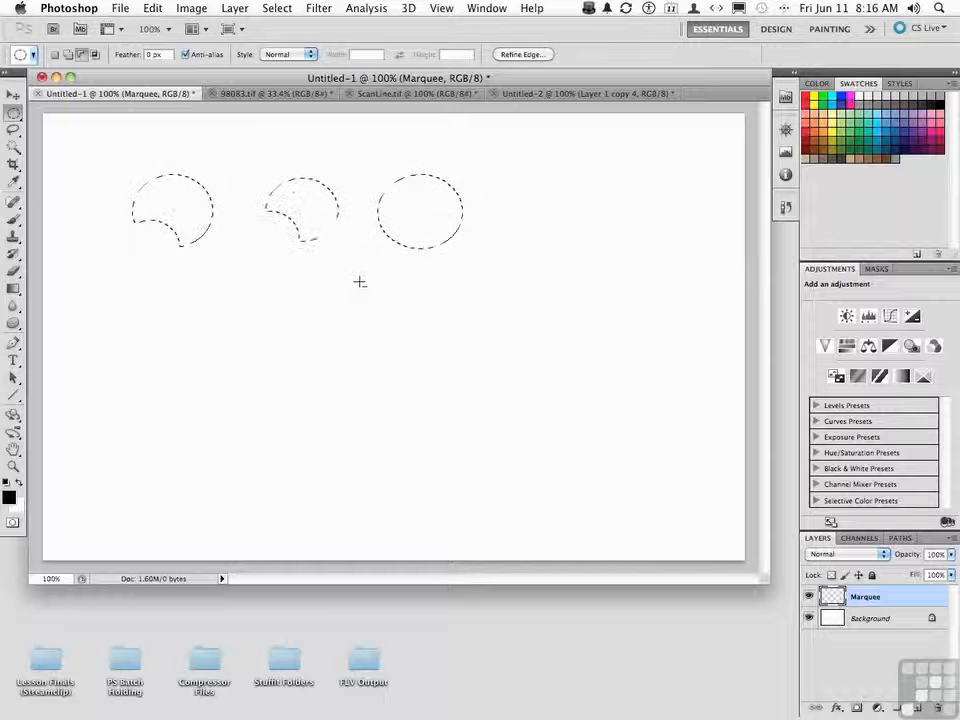
left_click_drag(421, 229, 381, 217)
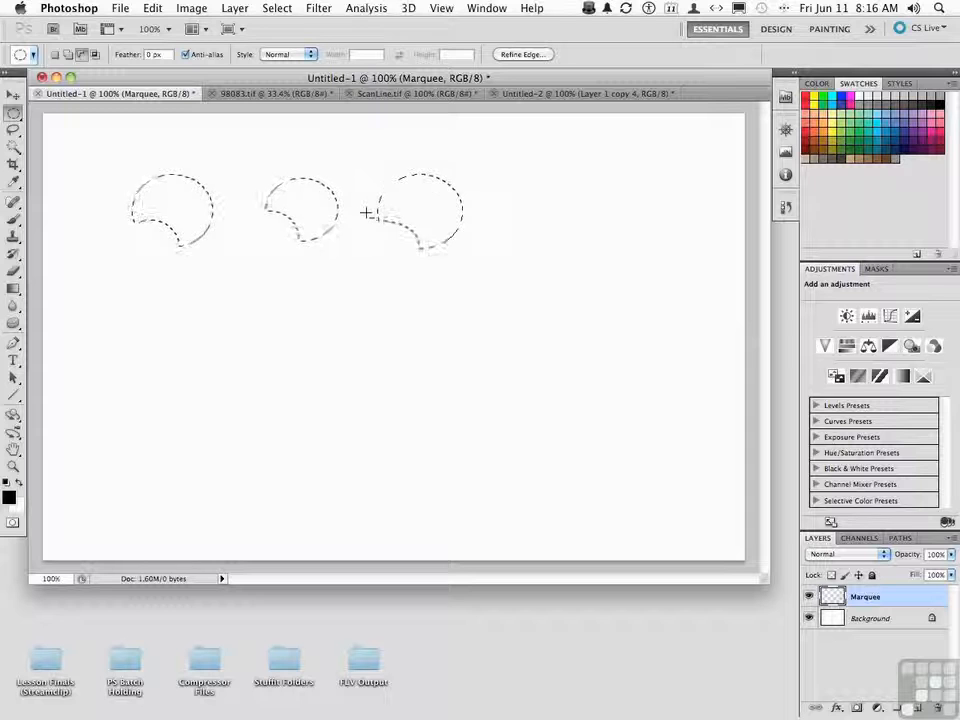
In Intersect with Selection mode, draw an ellipse over the left part of the leftmost selected shape, then clear the remaining selection
left_click(95, 55)
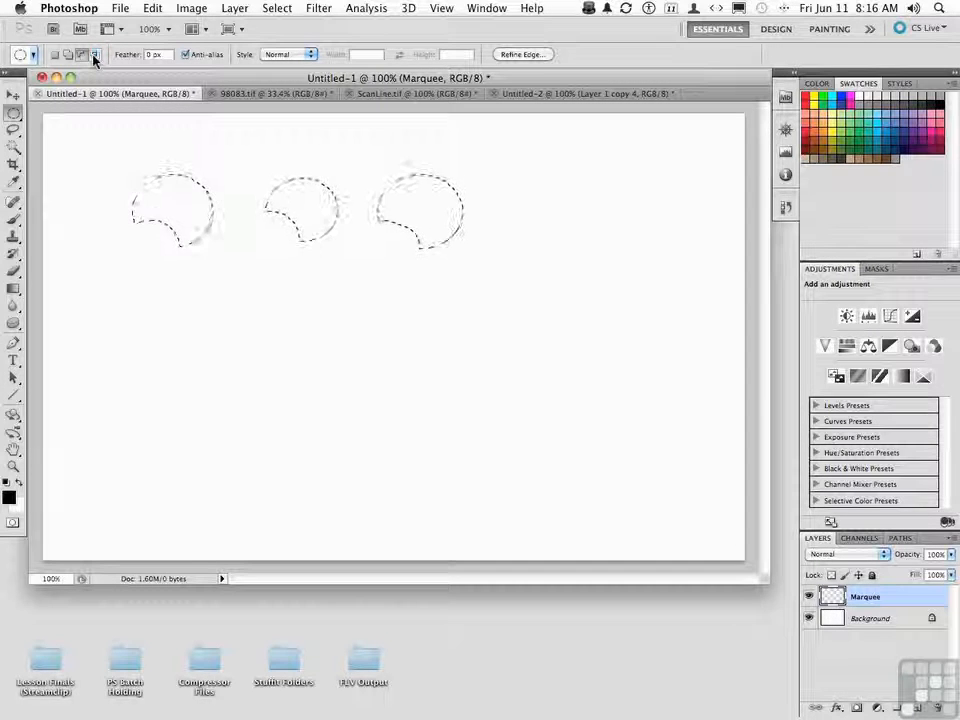
left_click_drag(97, 150, 107, 218)
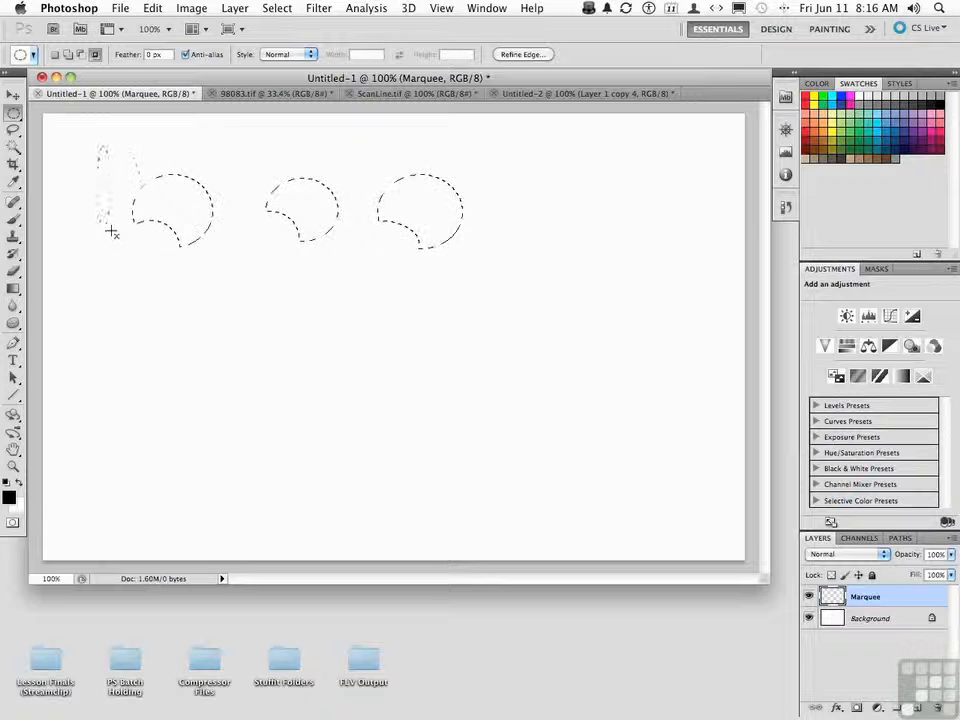
left_click_drag(174, 256, 175, 257)
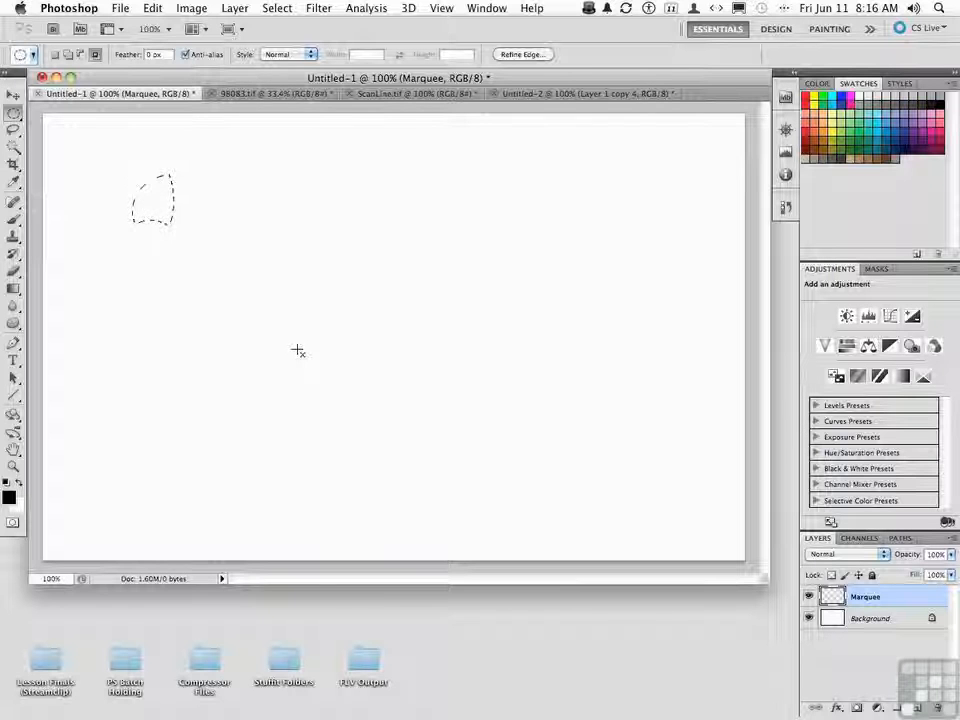
left_click(296, 349)
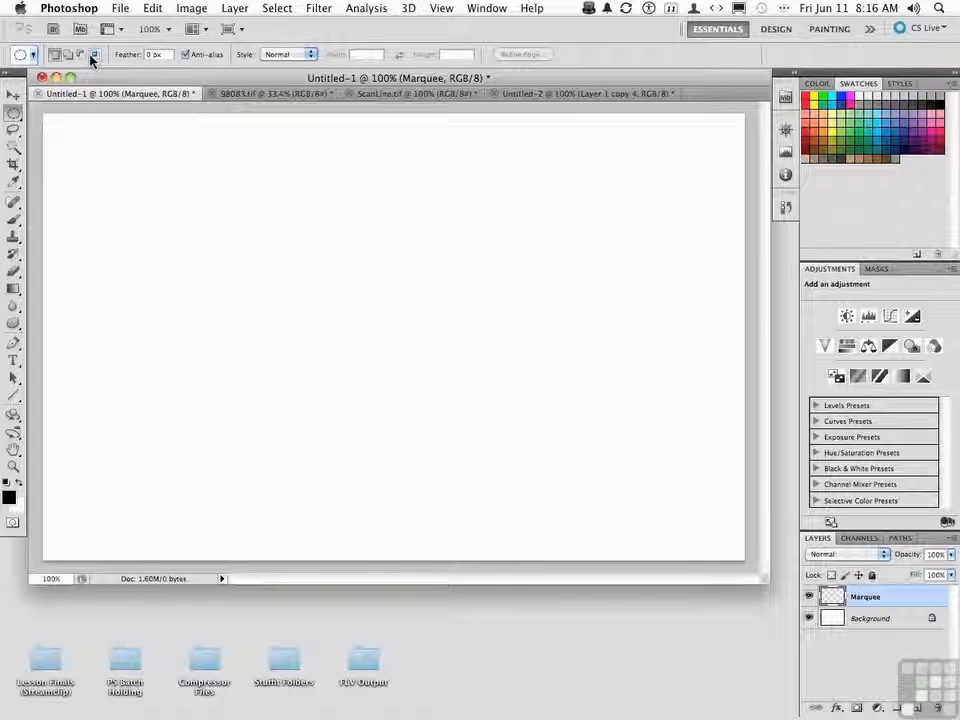
Draw an elliptical selection with 0 px feather in the upper-left canvas, fill it with black, and deselect
left_click(153, 54)
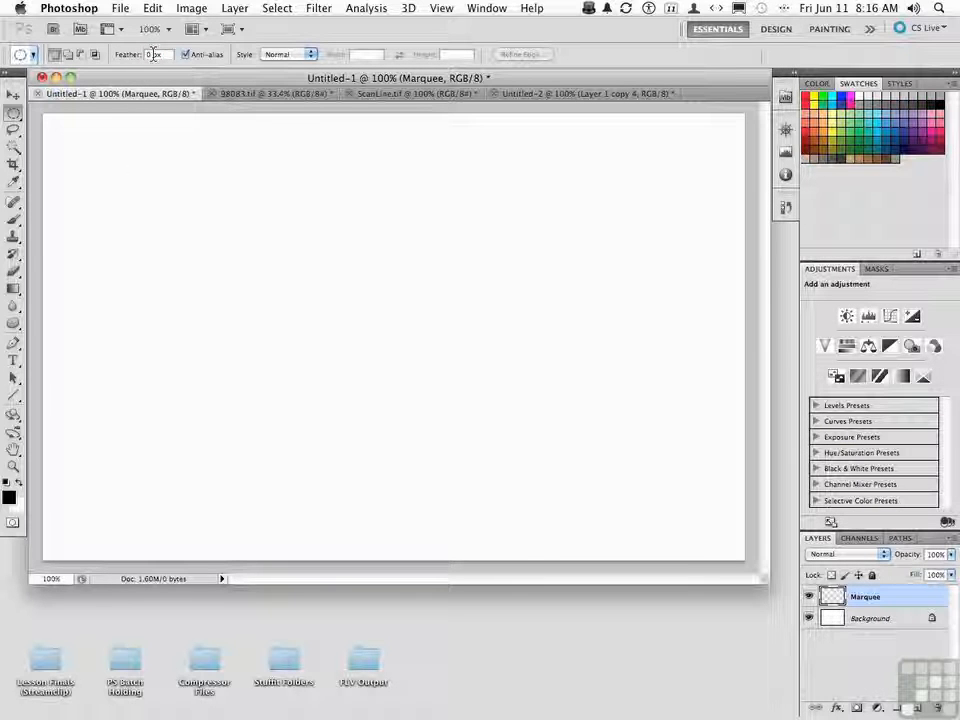
left_click_drag(115, 170, 246, 279)
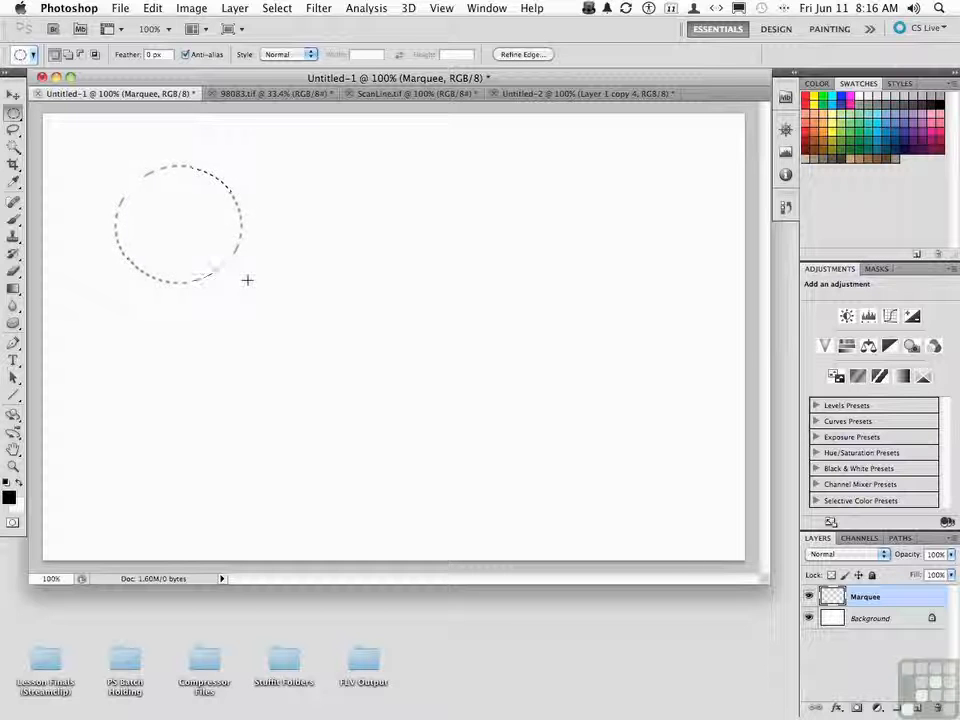
key("alt+BackSpace")
key("super+d")
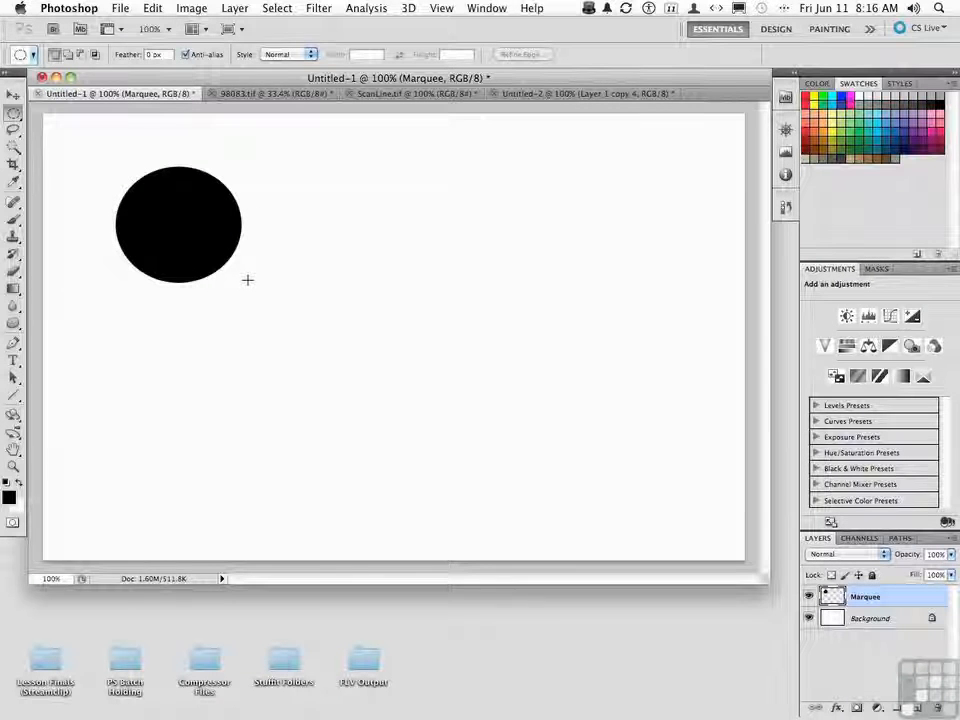
Set the feather to 10 px, draw a second ellipse to the right of the black one, fill it with black, and deselect
left_click(153, 54)
type("10")
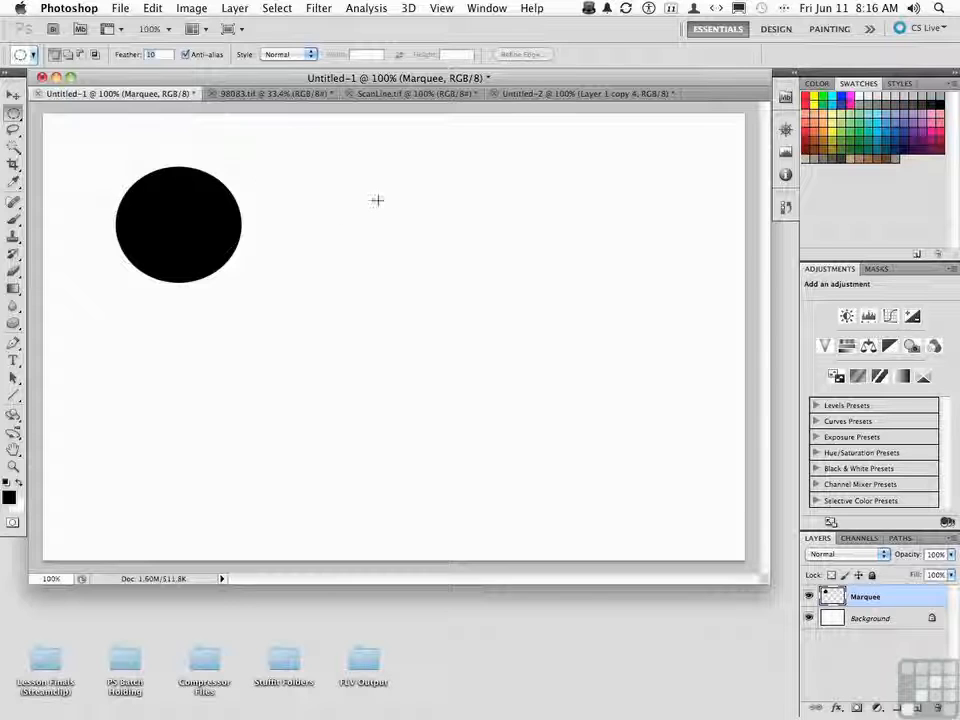
left_click_drag(379, 190, 495, 304)
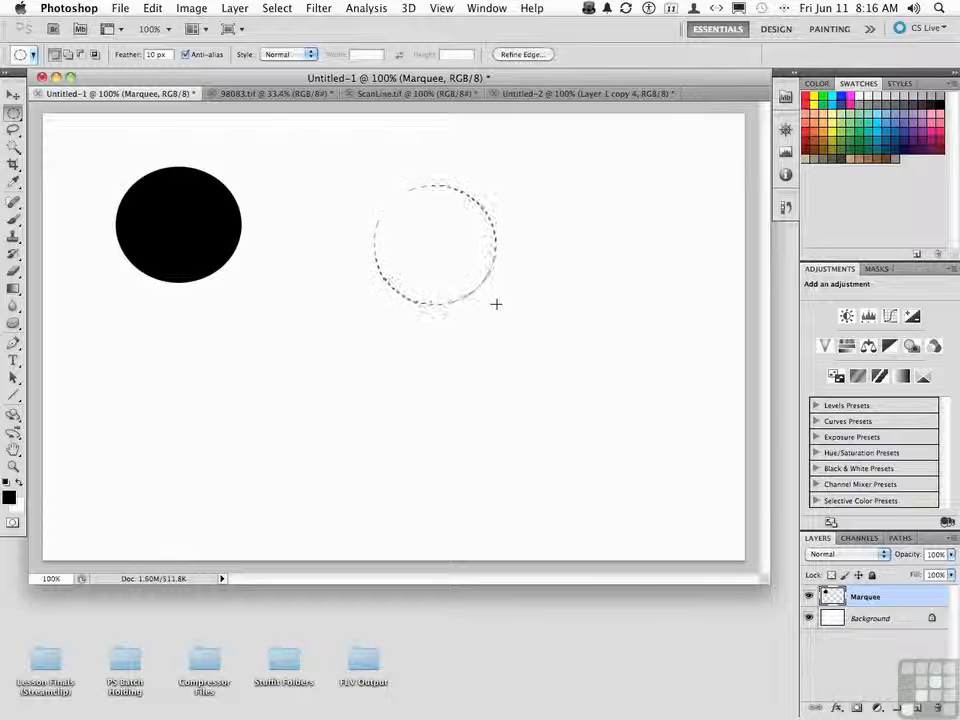
key("alt+BackSpace")
key("super+d")
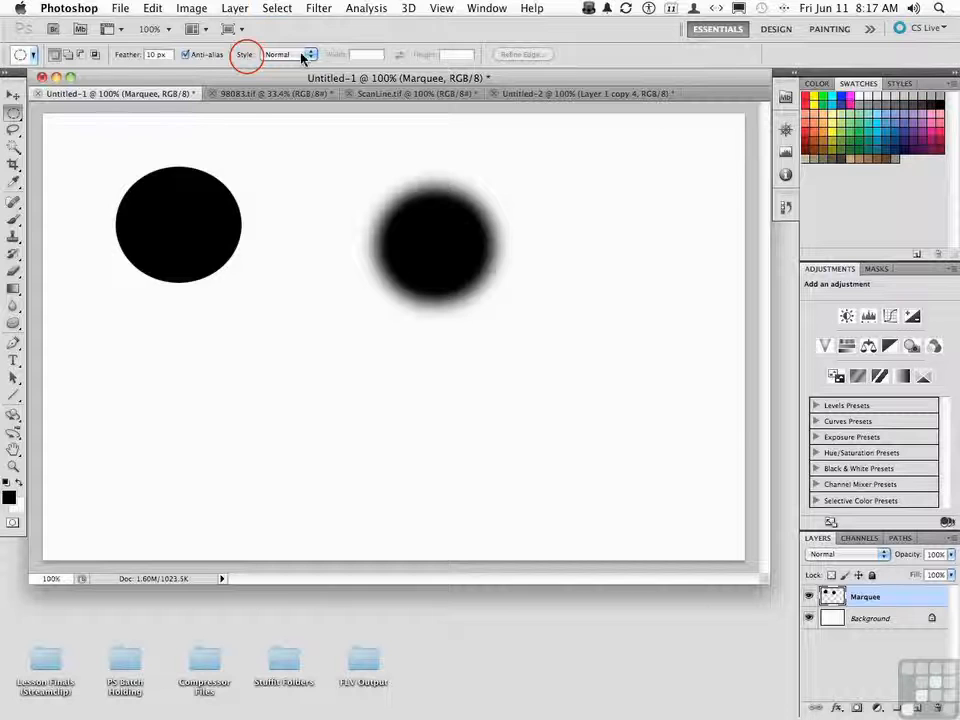
Delete everything painted on the Marquee layer and keep the selection style at Normal
key("super+a")
key("BackSpace")
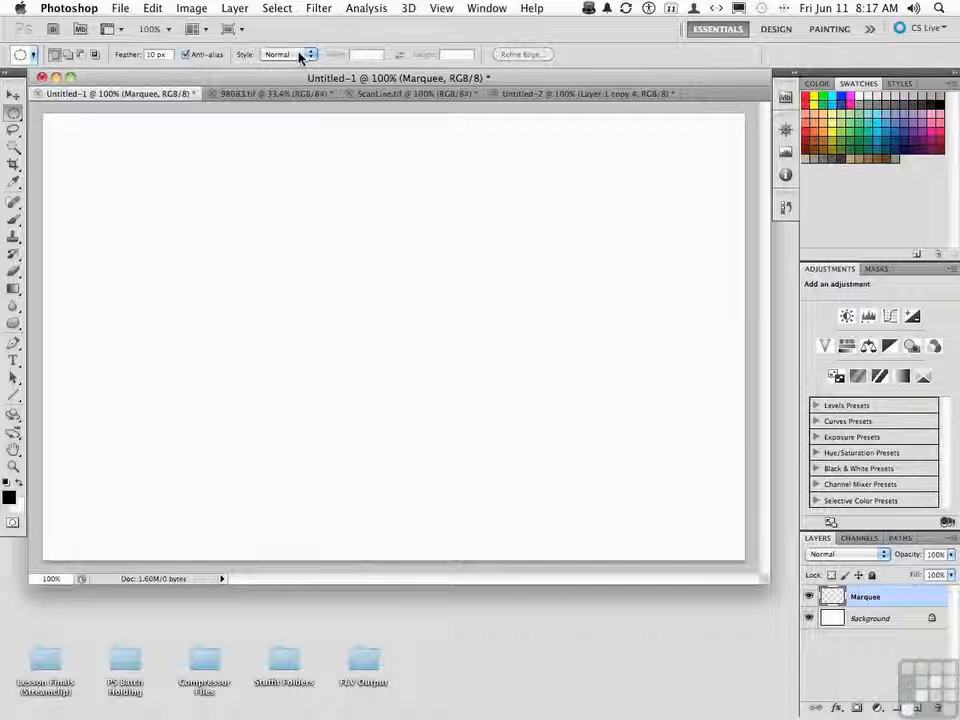
left_click(300, 57)
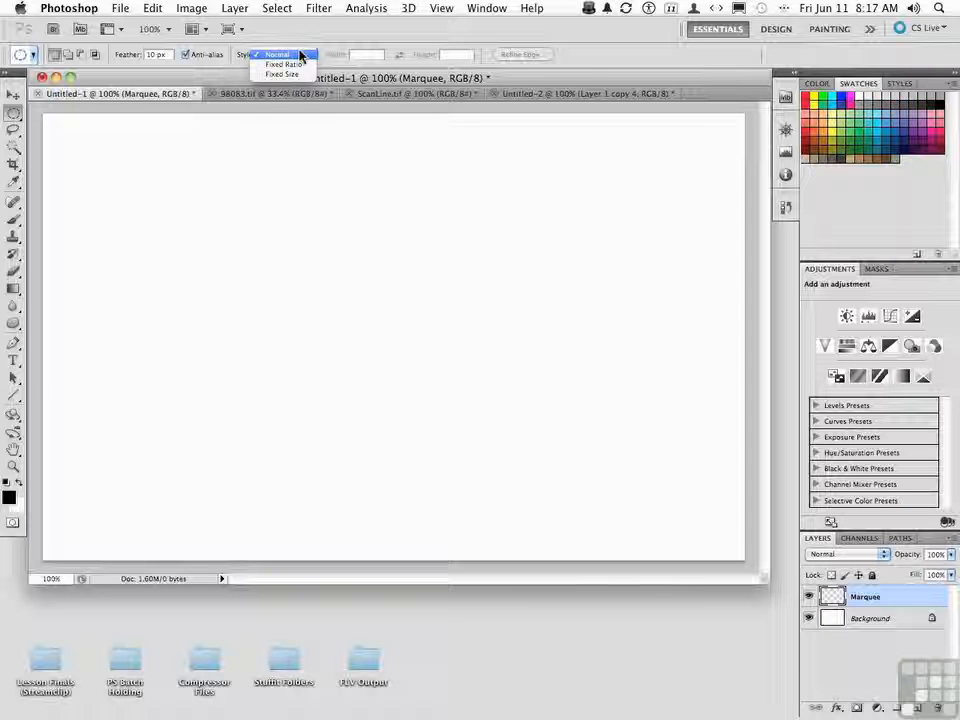
left_click(299, 55)
Using the Rectangular Marquee in Fixed Ratio style at 1:1, draw a square selection in the upper-left canvas, then deselect it
left_click_drag(13, 114, 60, 108)
left_click(287, 55)
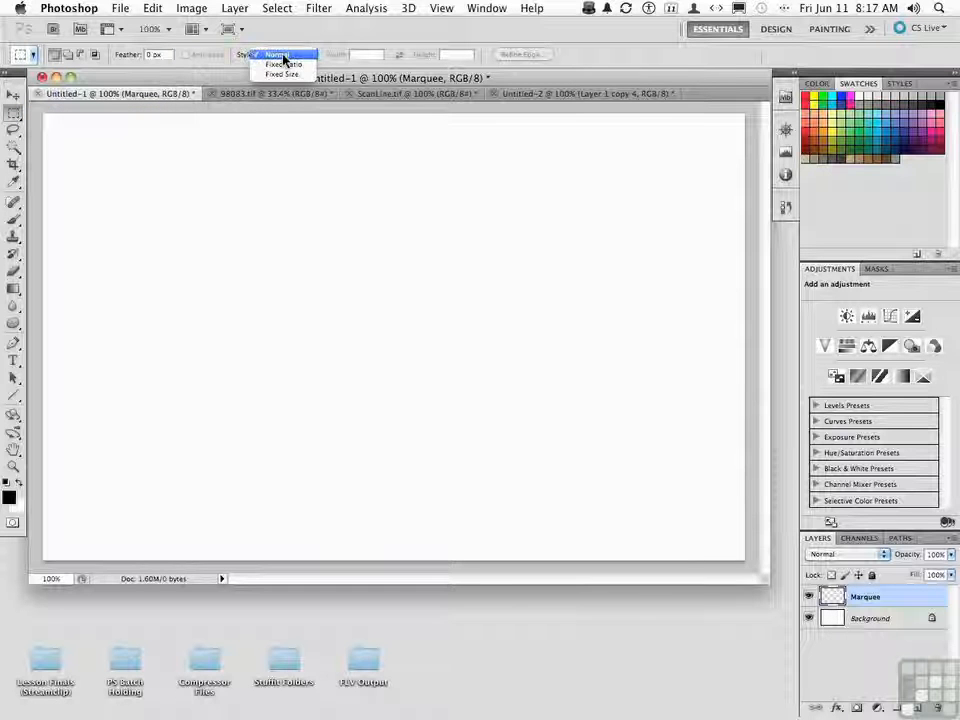
left_click(299, 65)
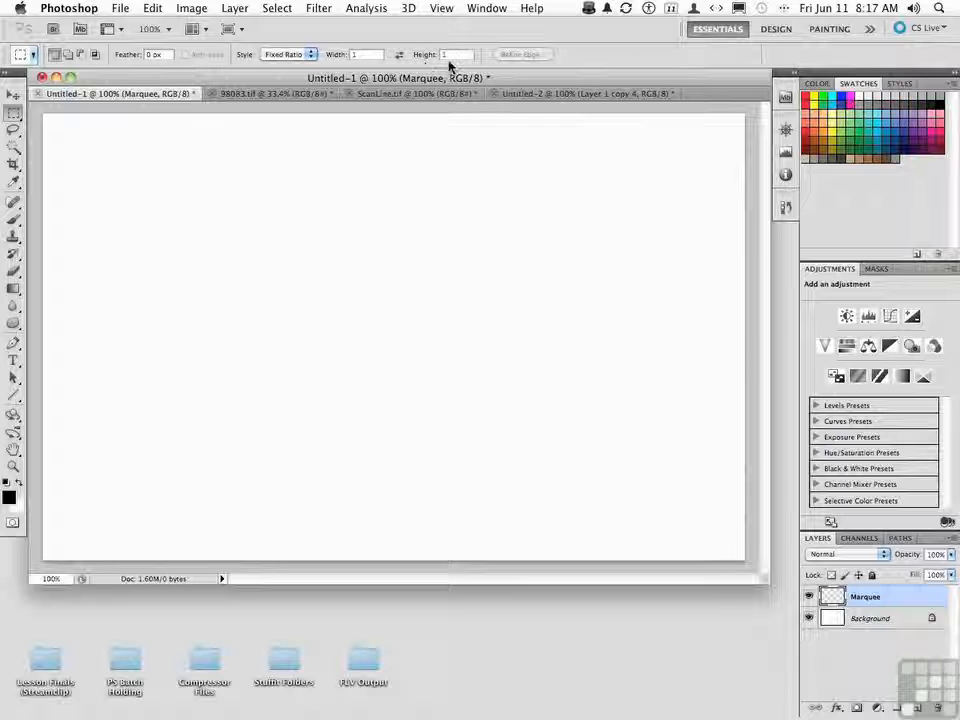
left_click_drag(164, 155, 274, 259)
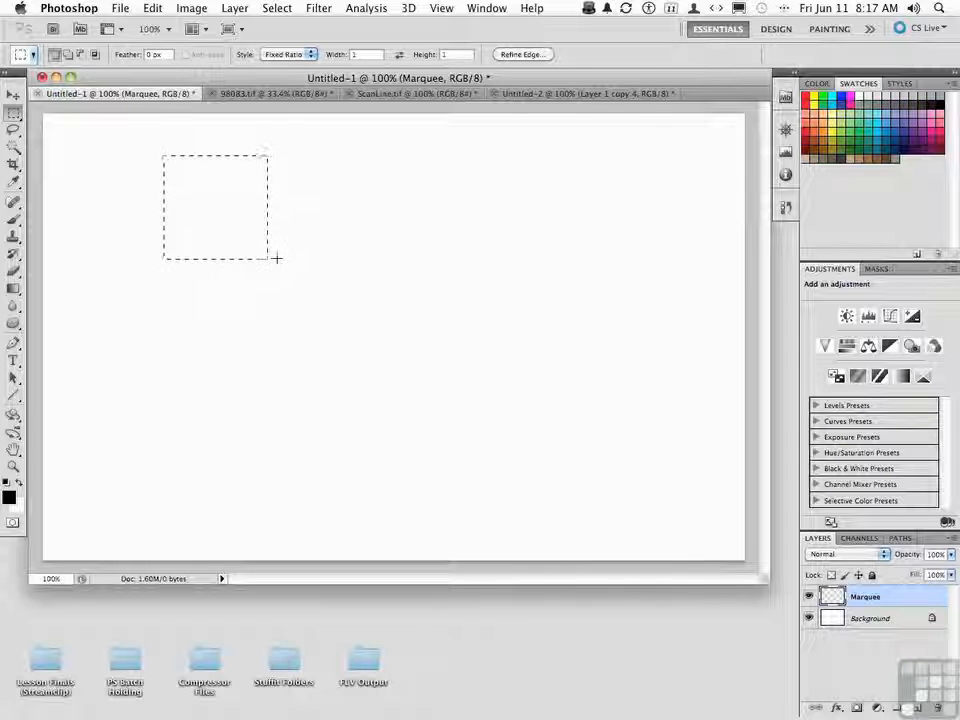
left_click(276, 258)
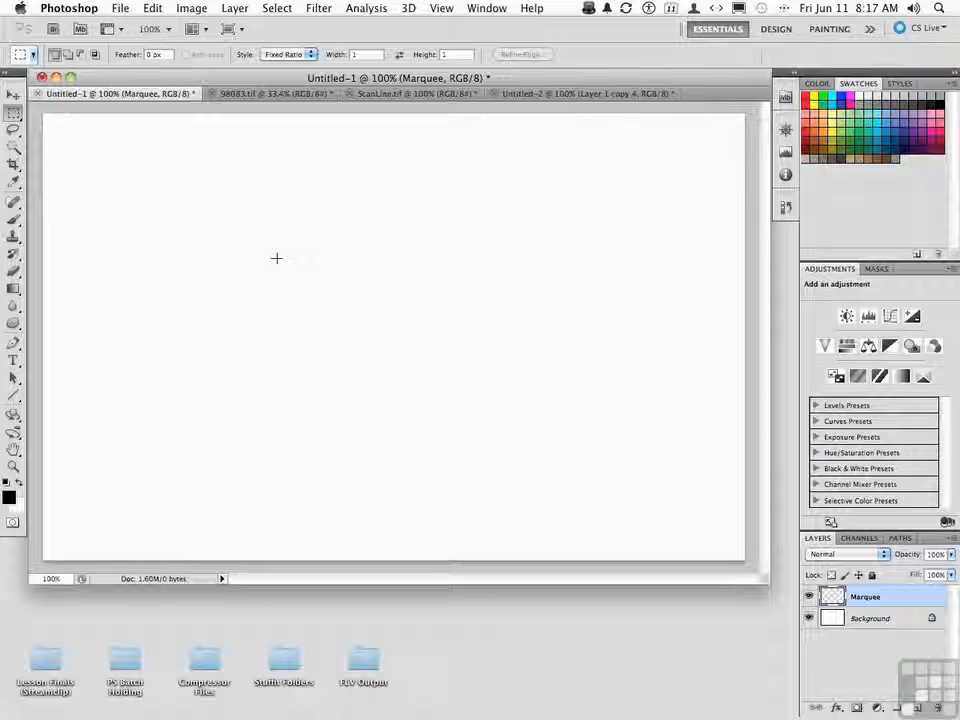
Set the fixed ratio to width 4 and height 3, draw a large rectangular selection mid-canvas, then deselect it
left_click(357, 54)
type("4")
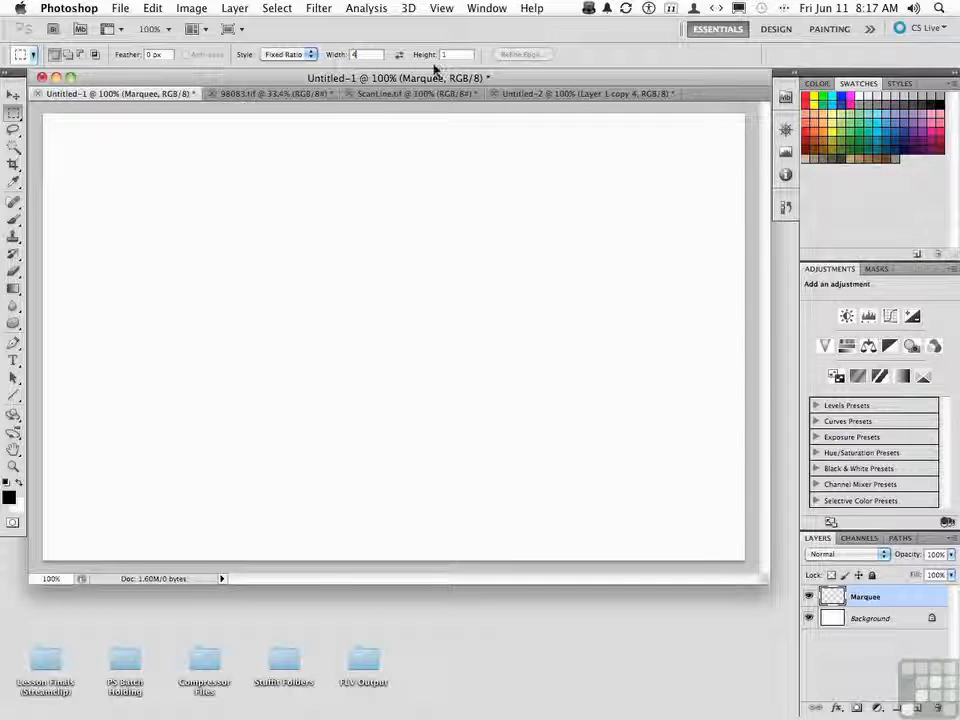
left_click(419, 62)
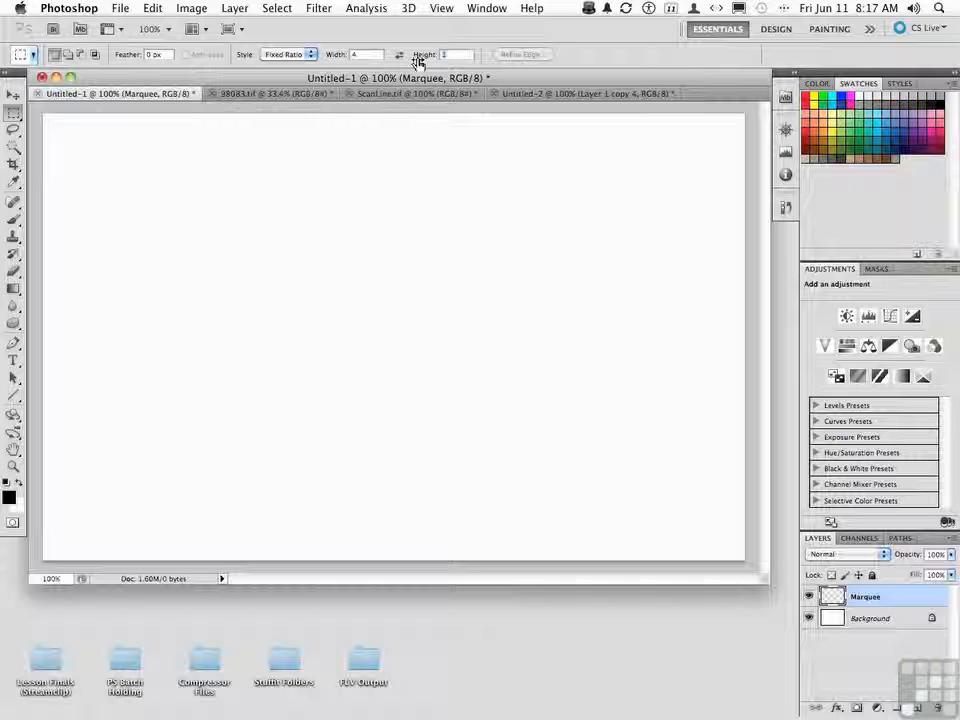
type("3")
left_click_drag(309, 238, 556, 452)
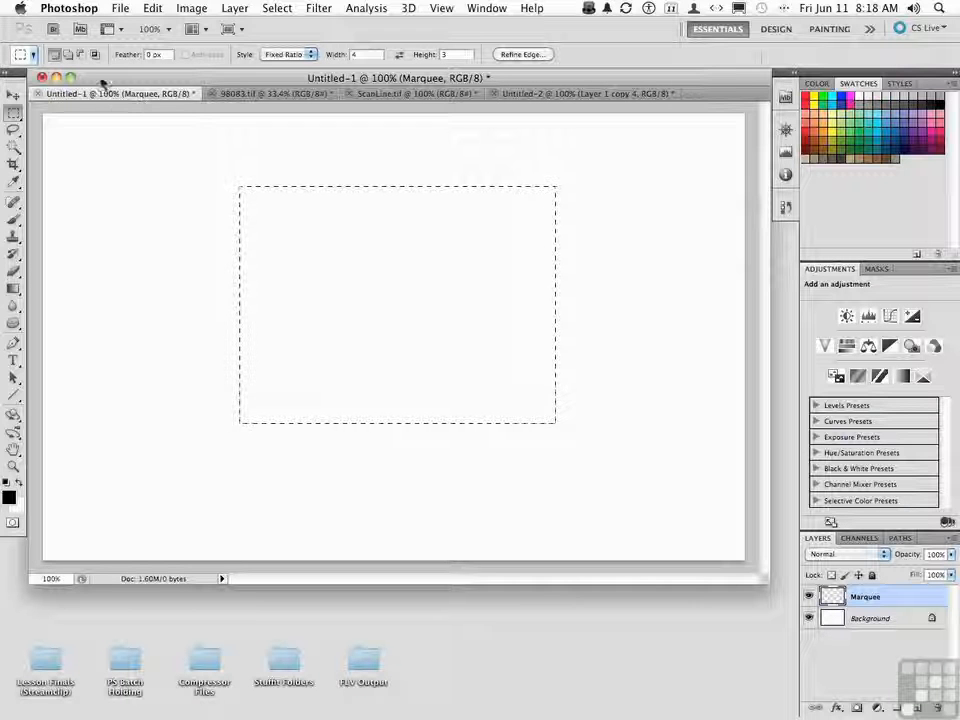
left_click(78, 160)
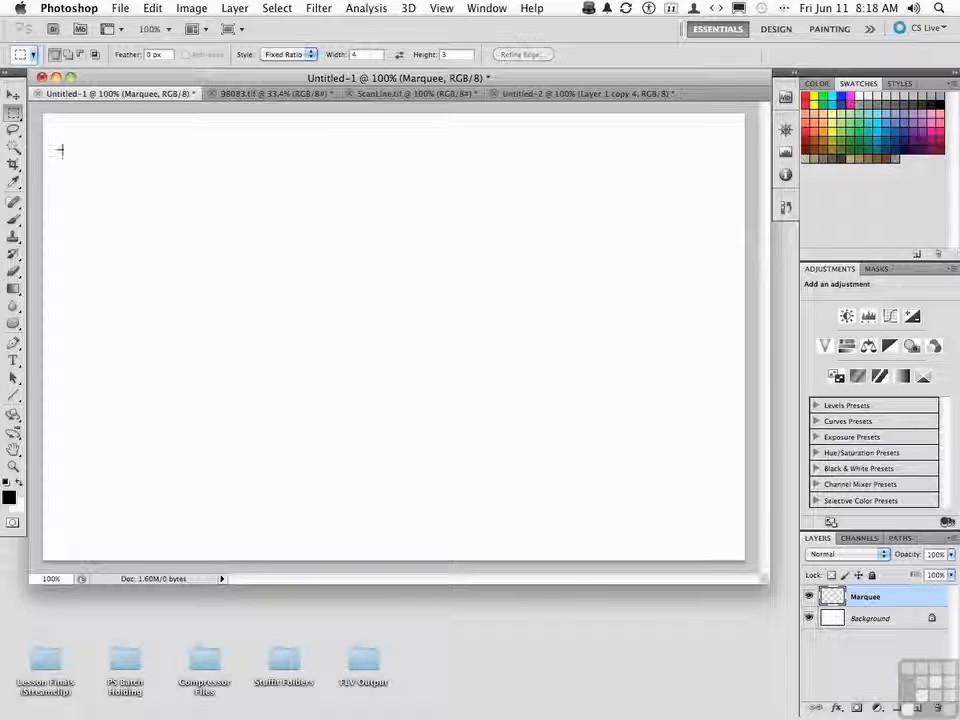
Using the Elliptical Marquee in Fixed Size style at 64 x 64 px, place circular selections at several different spots on the canvas
left_click(14, 116)
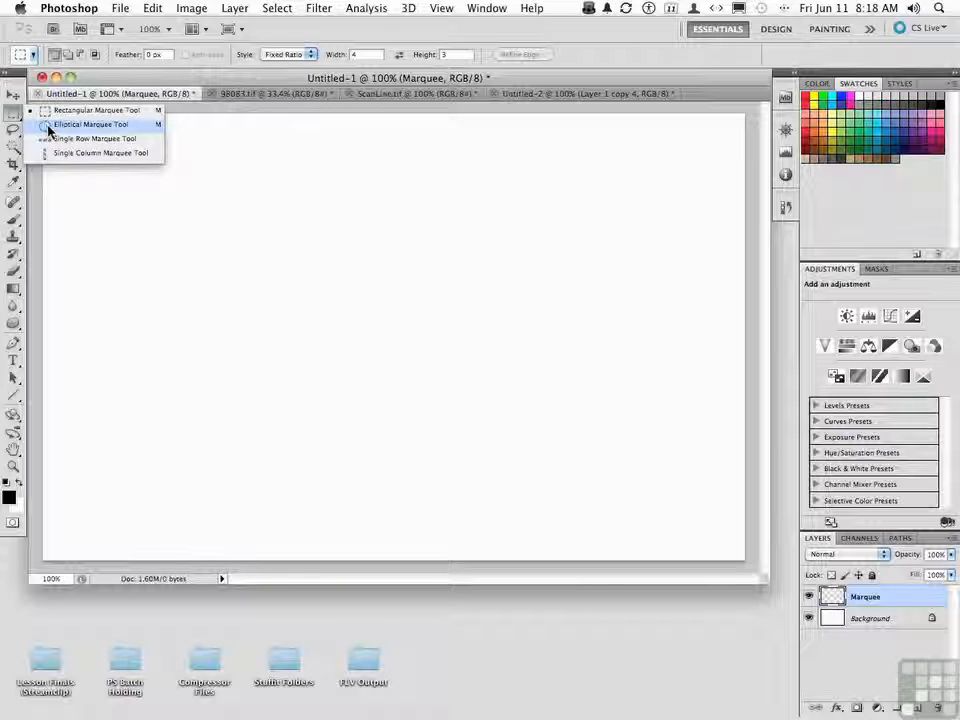
left_click(48, 126)
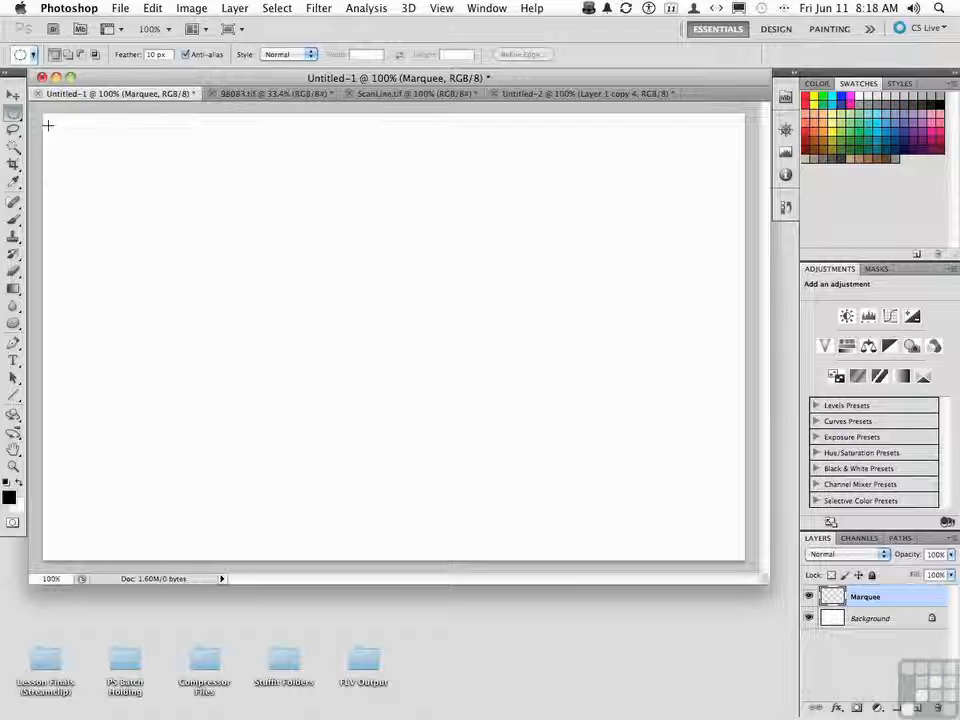
left_click(298, 56)
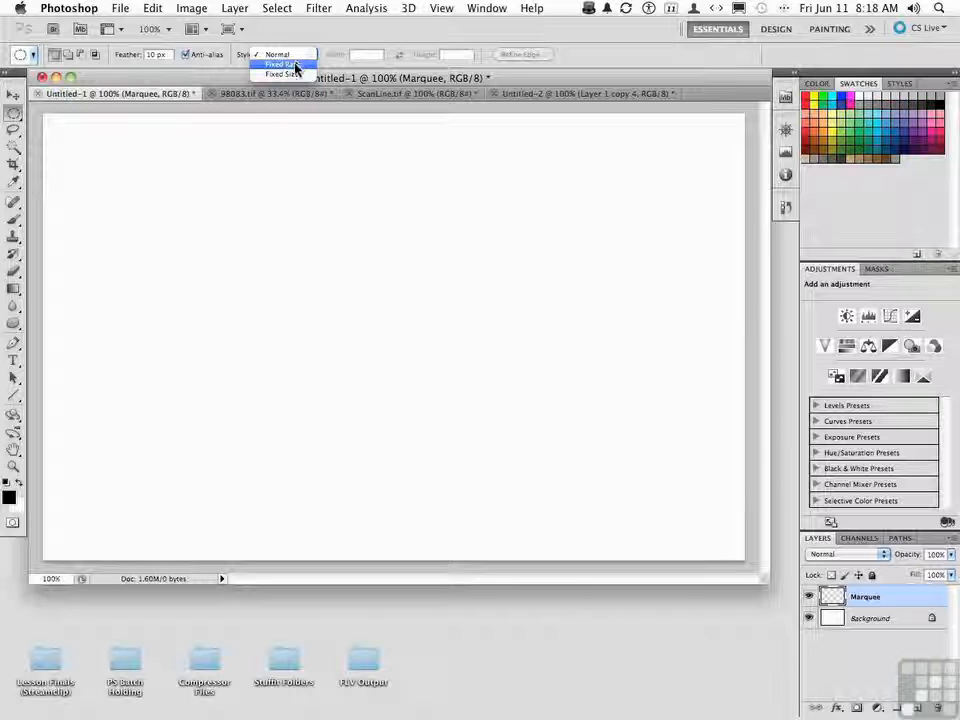
left_click(295, 74)
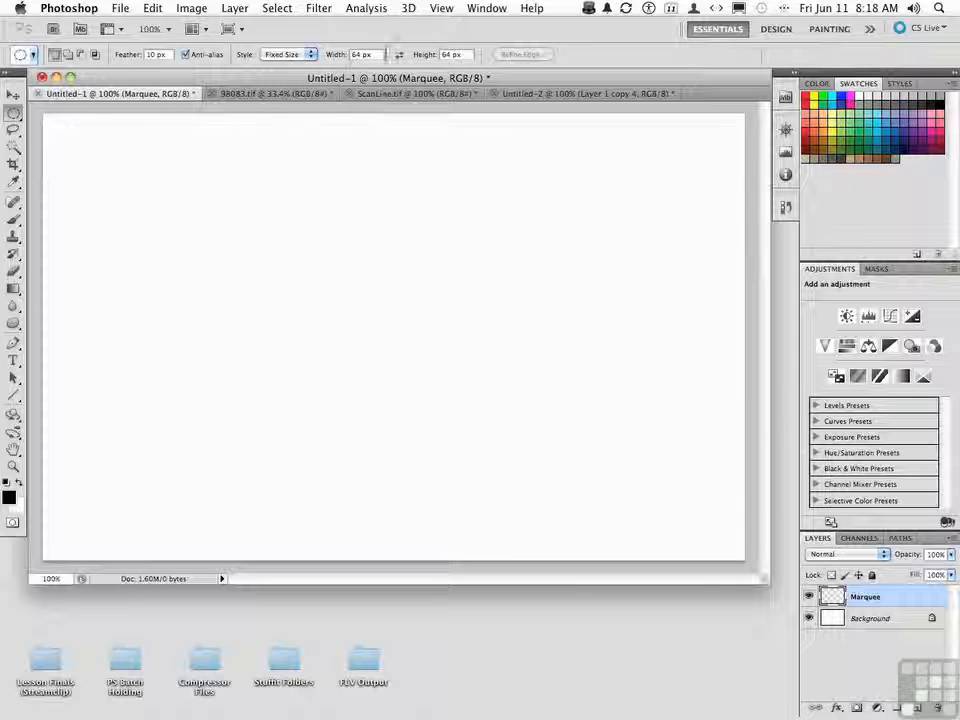
left_click(316, 207)
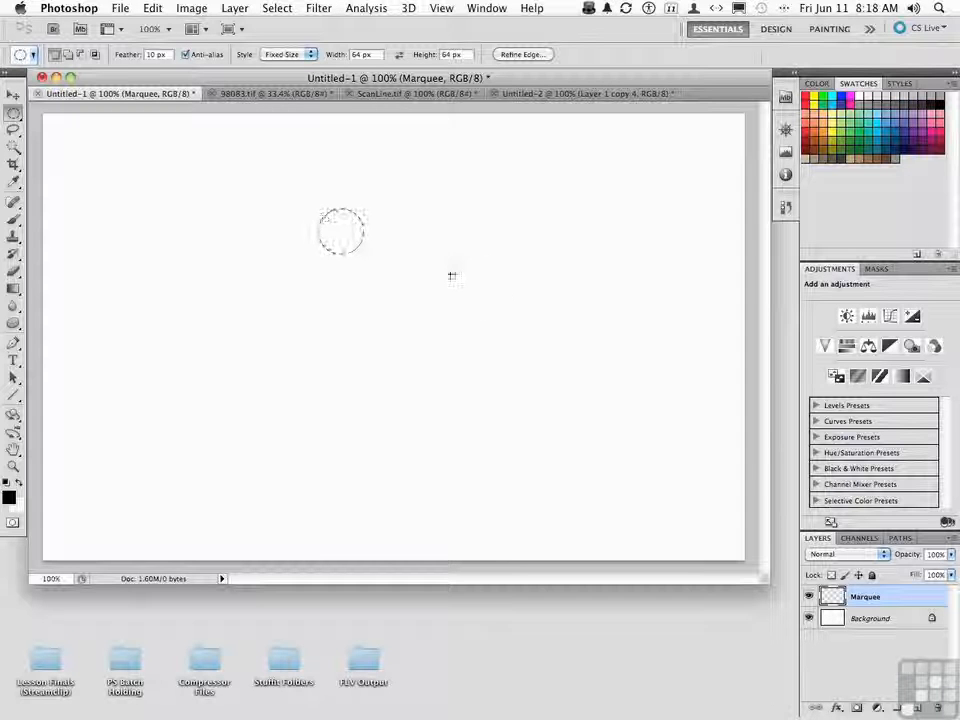
left_click(456, 259)
left_click(329, 328)
left_click(313, 257)
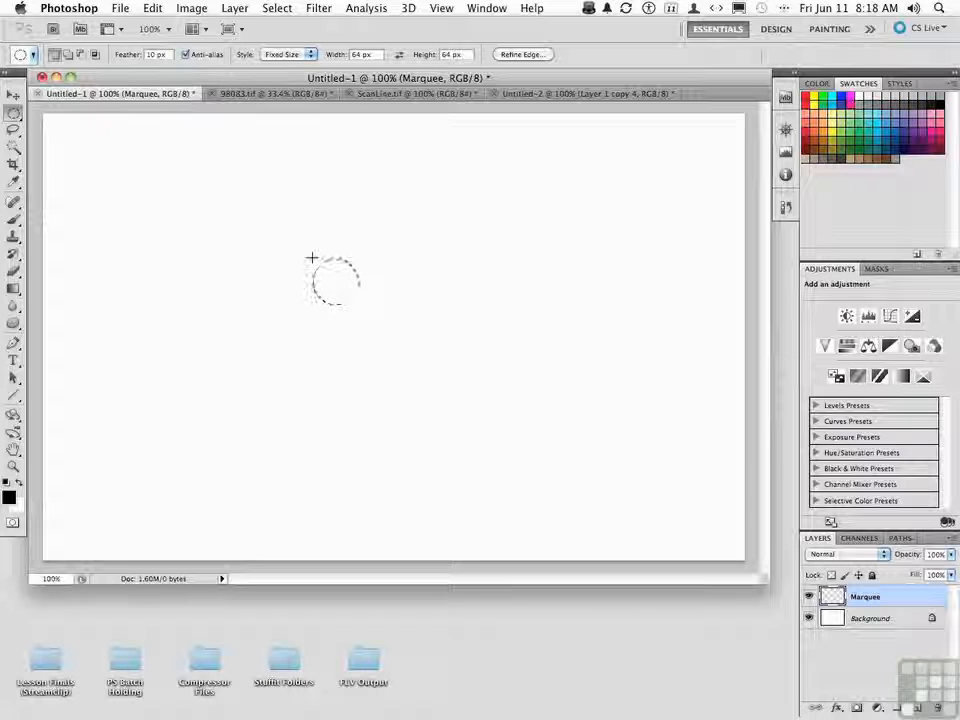
left_click(488, 215)
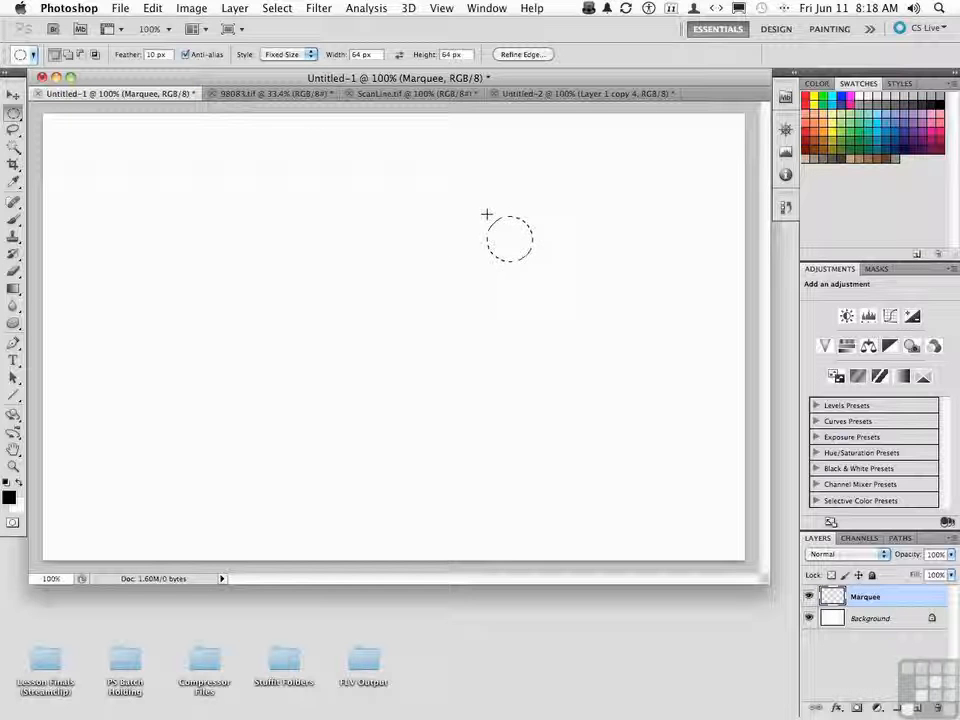
Set the feather to 5 px and place a new 64 x 64 px circular selection near the middle of the canvas
left_click_drag(157, 55, 143, 56)
type("5")
left_click(347, 266)
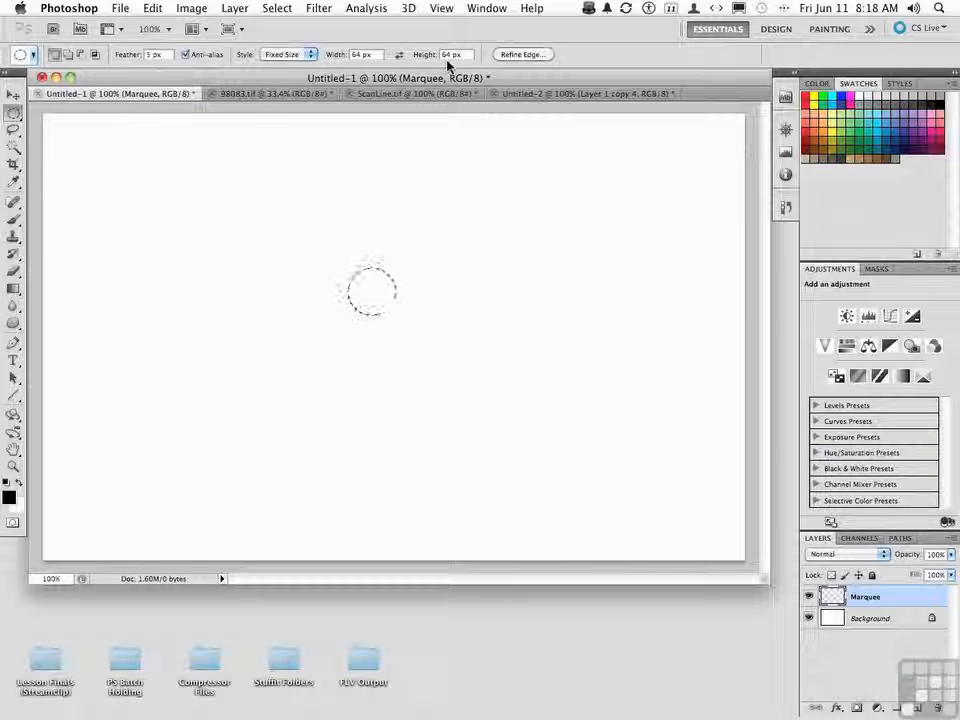
Save the current Elliptical Marquee settings as a tool preset named "64 x 64" and reopen the tool preset list
left_click(34, 56)
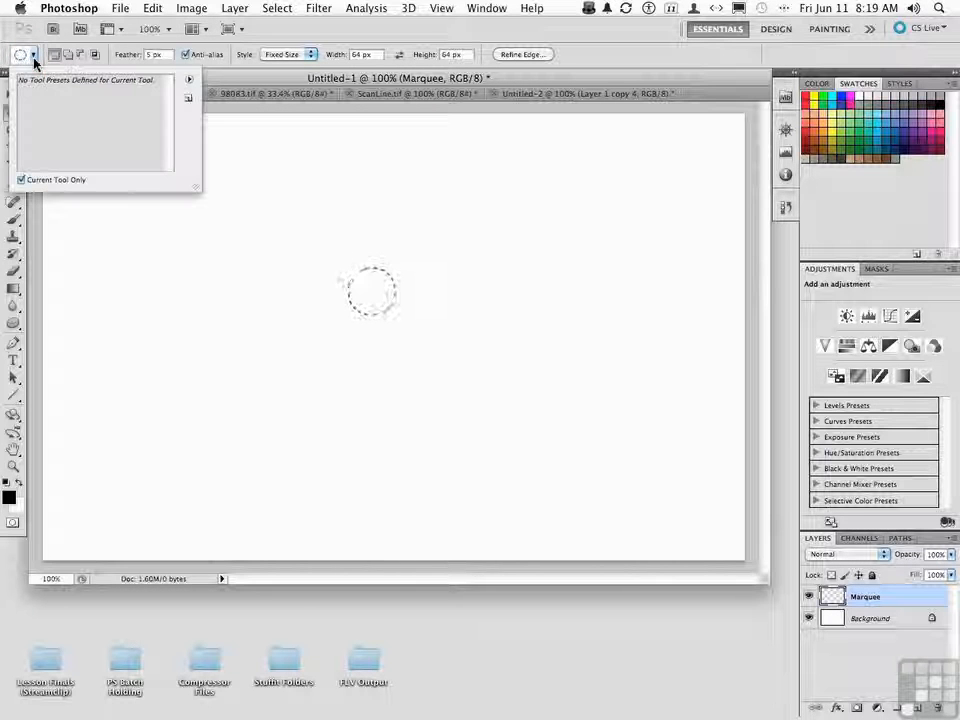
left_click(187, 98)
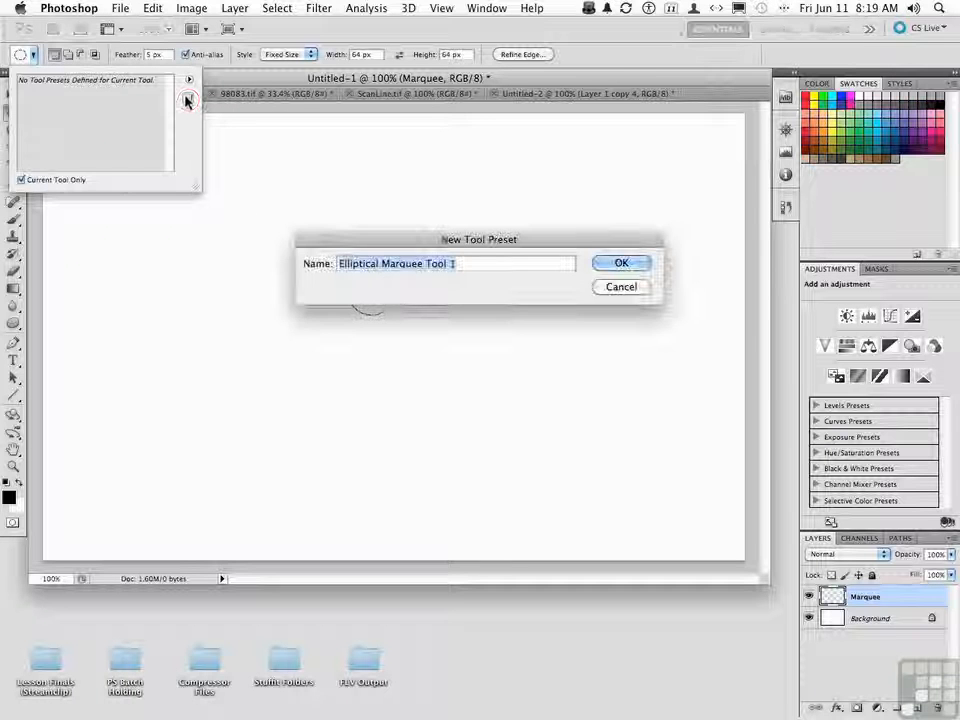
type("6")
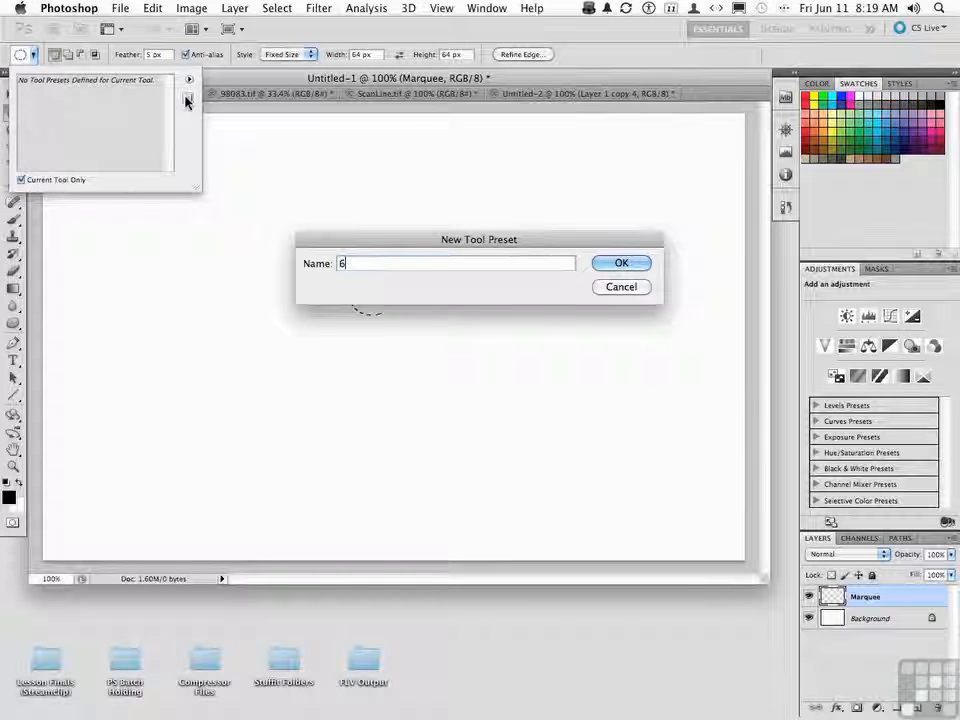
type("4 x 64")
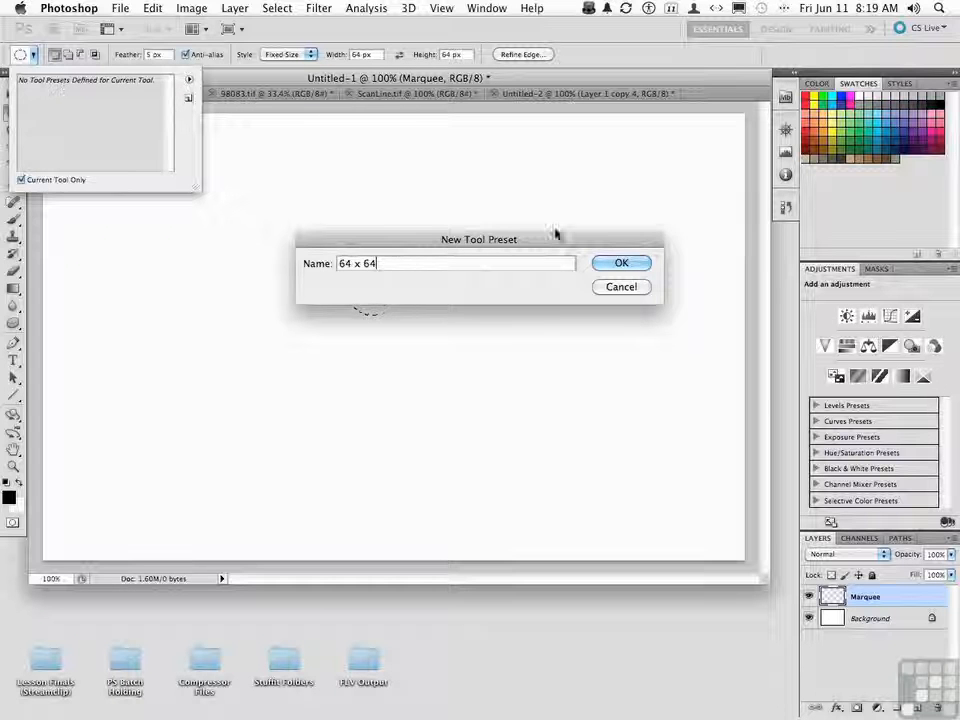
left_click(618, 263)
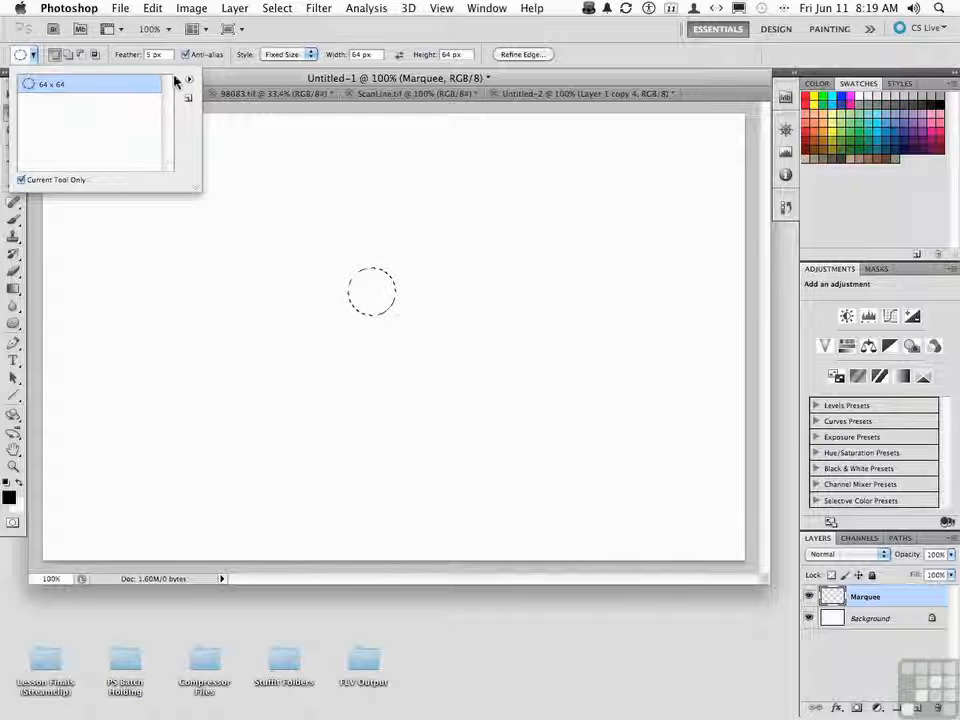
left_click(34, 57)
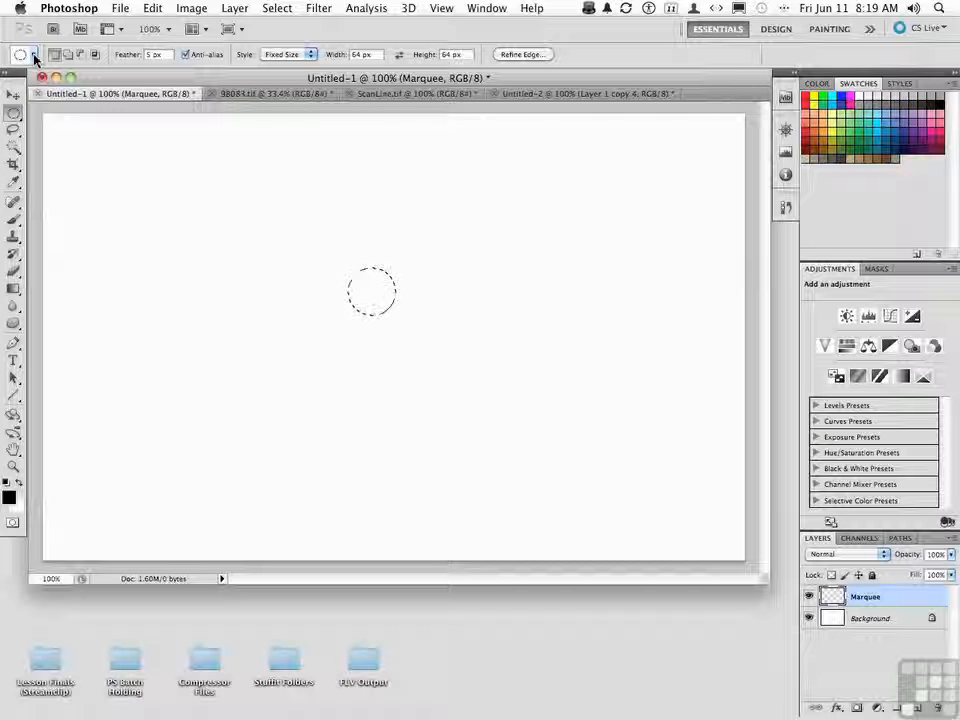
left_click(34, 57)
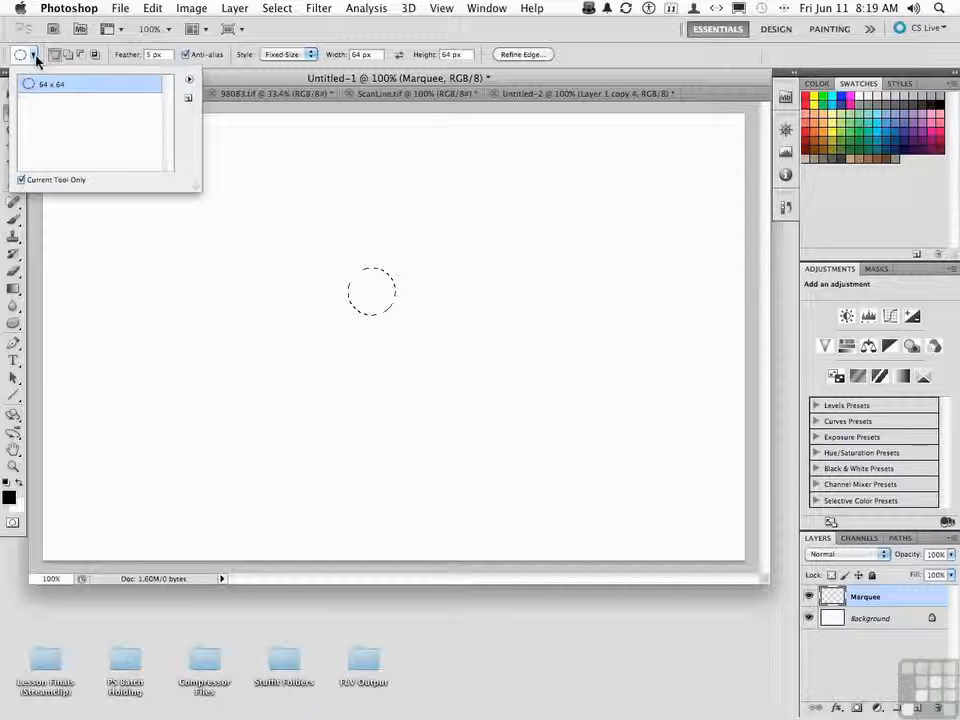
Reset all tools to their default settings and deselect the existing circular selection
left_click(34, 57)
right_click(34, 57)
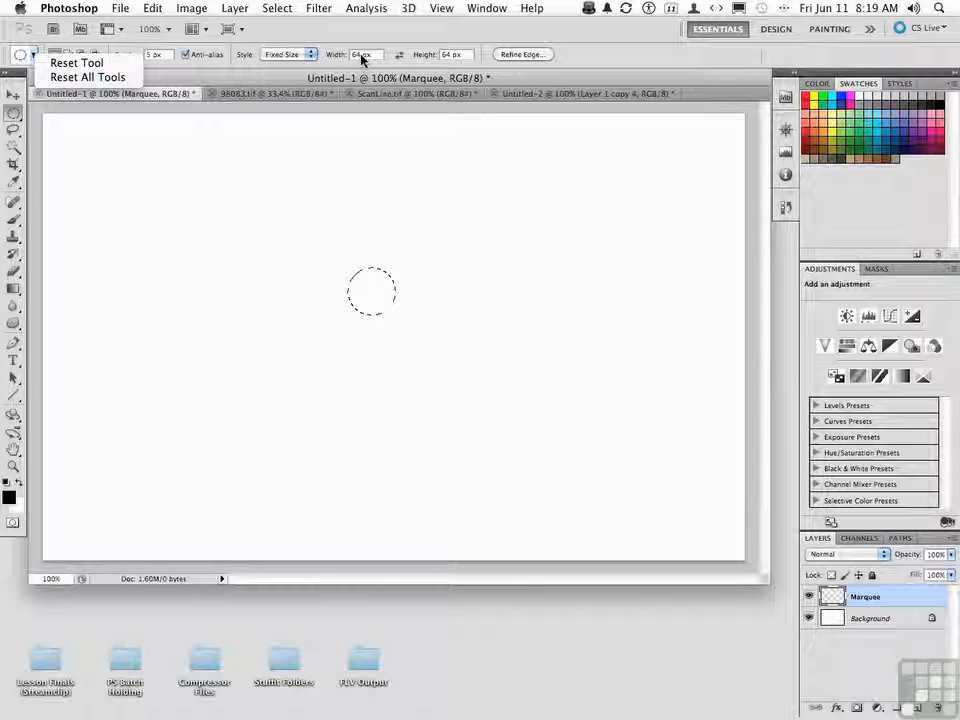
left_click(115, 79)
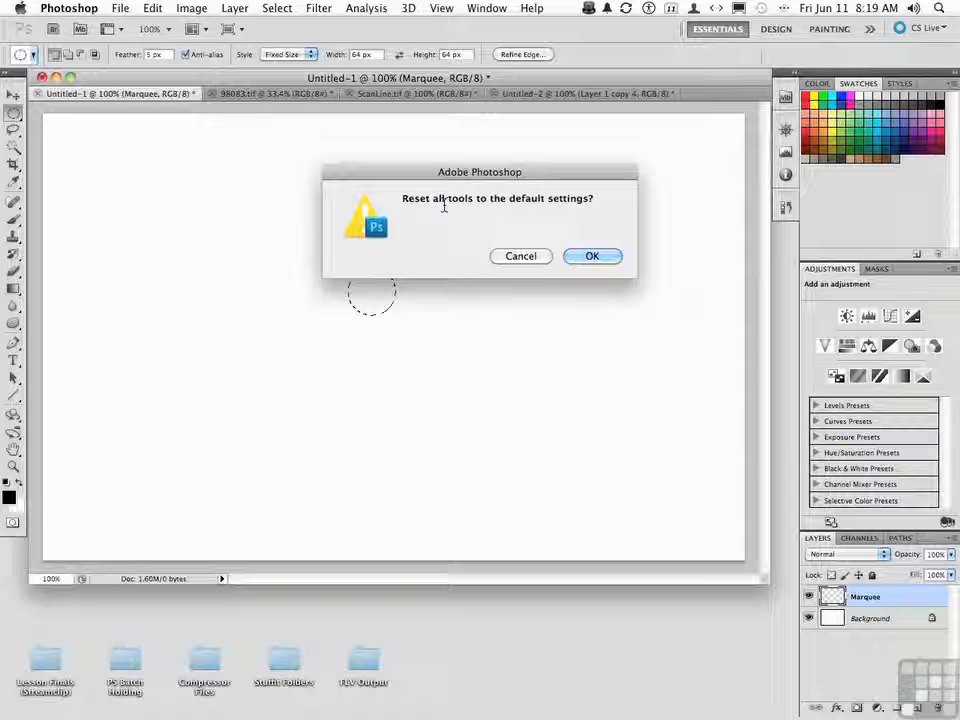
left_click(575, 259)
left_click(565, 320)
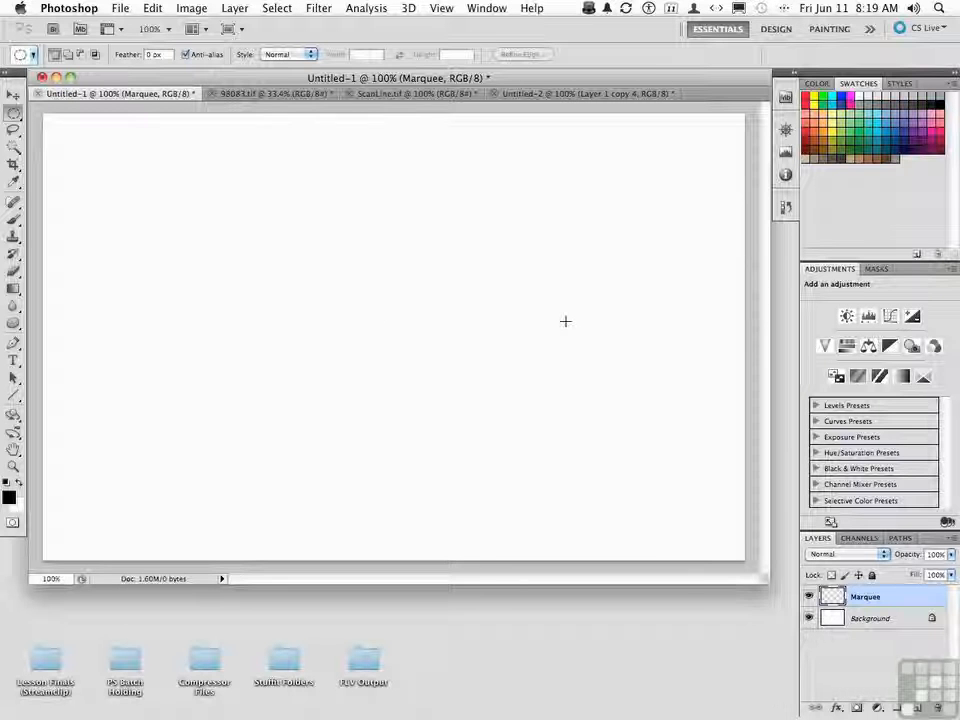
Draw two freehand elliptical selections around the middle of the canvas with the default settings, and deselect
left_click_drag(245, 227, 368, 300)
left_click_drag(428, 226, 448, 328)
left_click(496, 325)
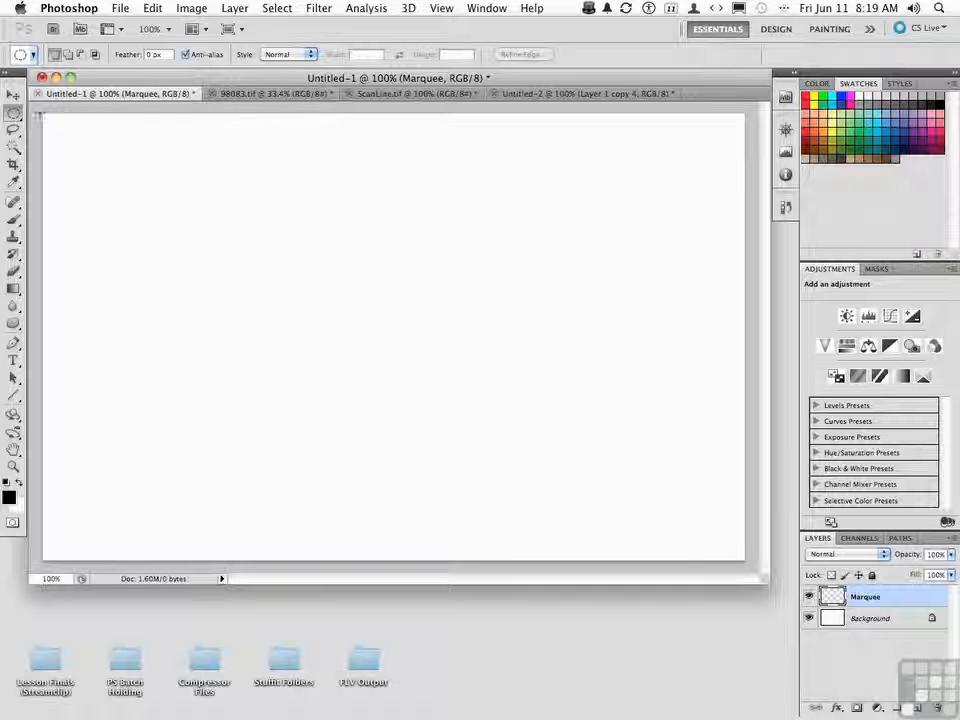
Load the "64 x 64" tool preset and place circular selections at two spots near the middle of the canvas
left_click(24, 54)
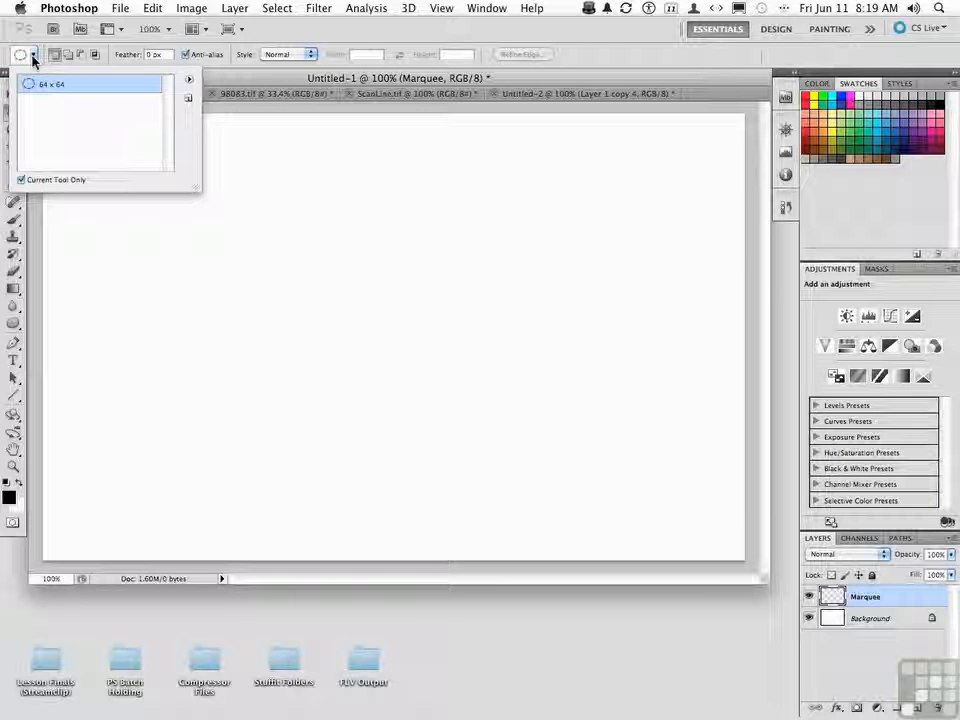
left_click(49, 87)
left_click(369, 221)
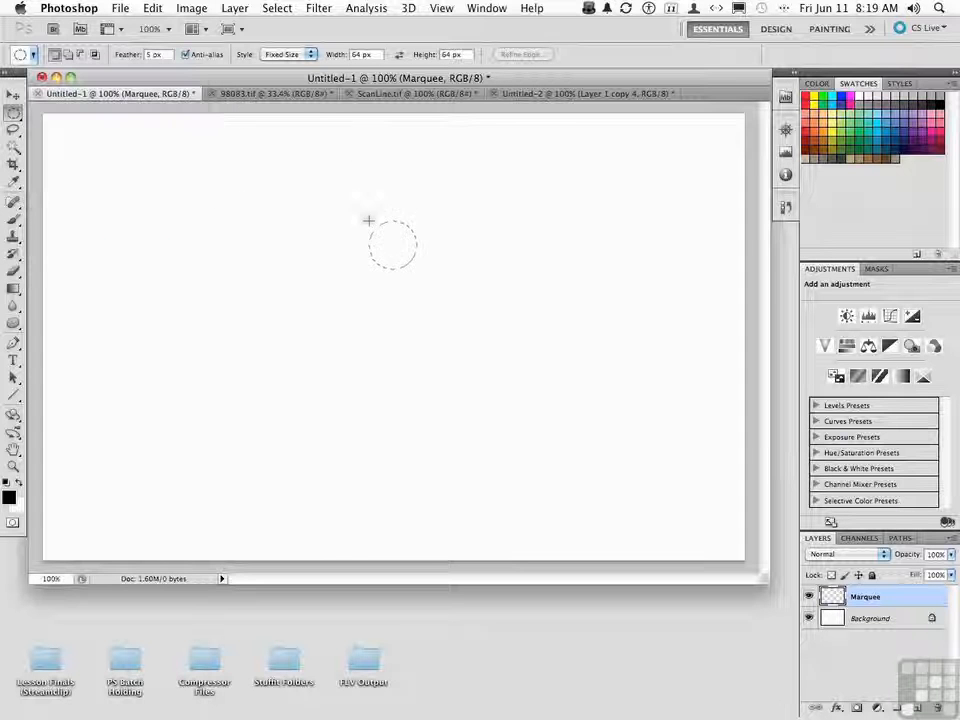
left_click(442, 326)
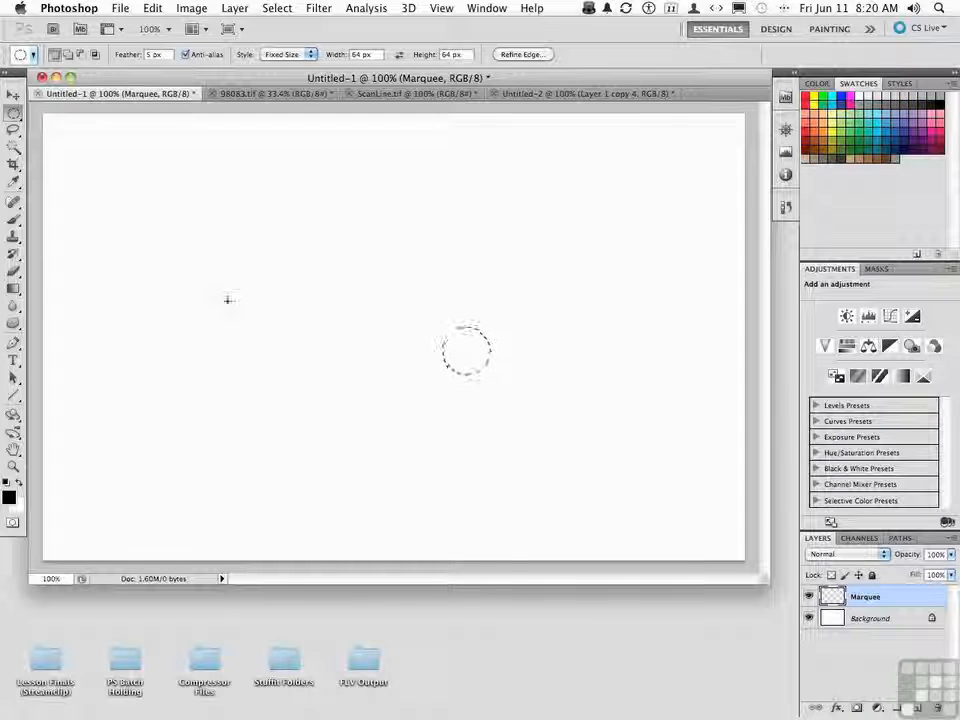
Deselect, select a single pixel row across the upper canvas with the Single Row Marquee, fill it with black and deselect
left_click(13, 112)
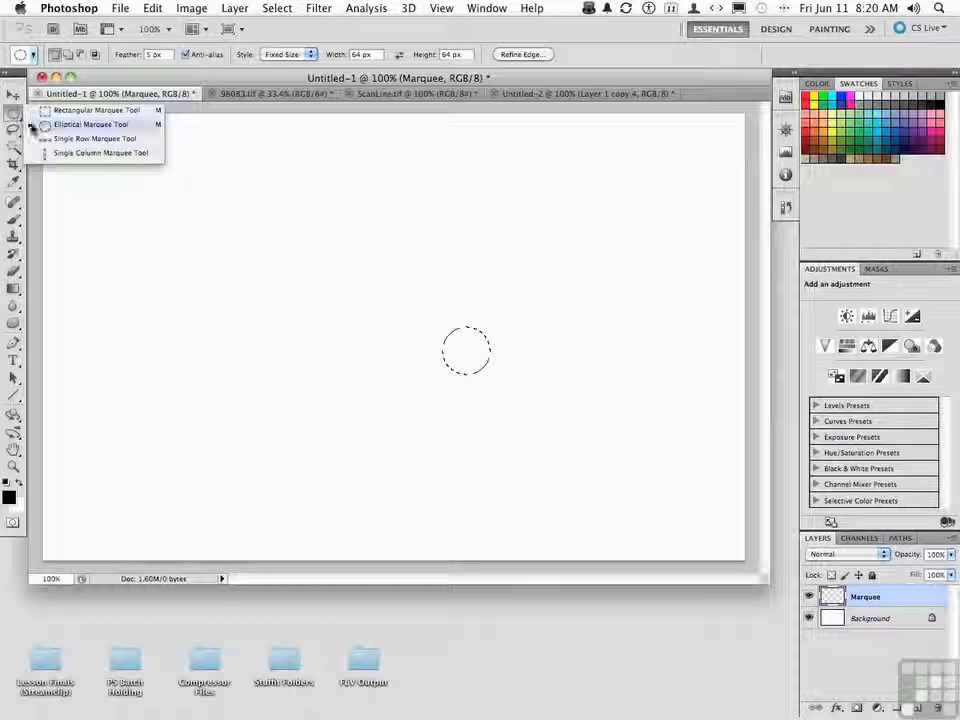
left_click(110, 186)
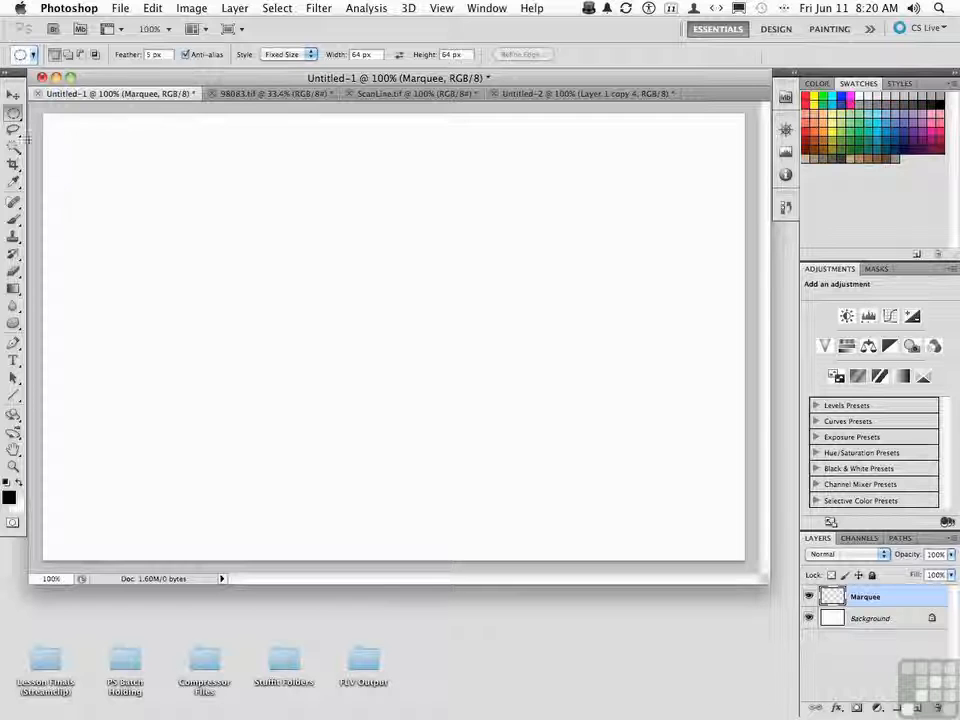
left_click_drag(13, 117, 64, 135)
left_click(330, 204)
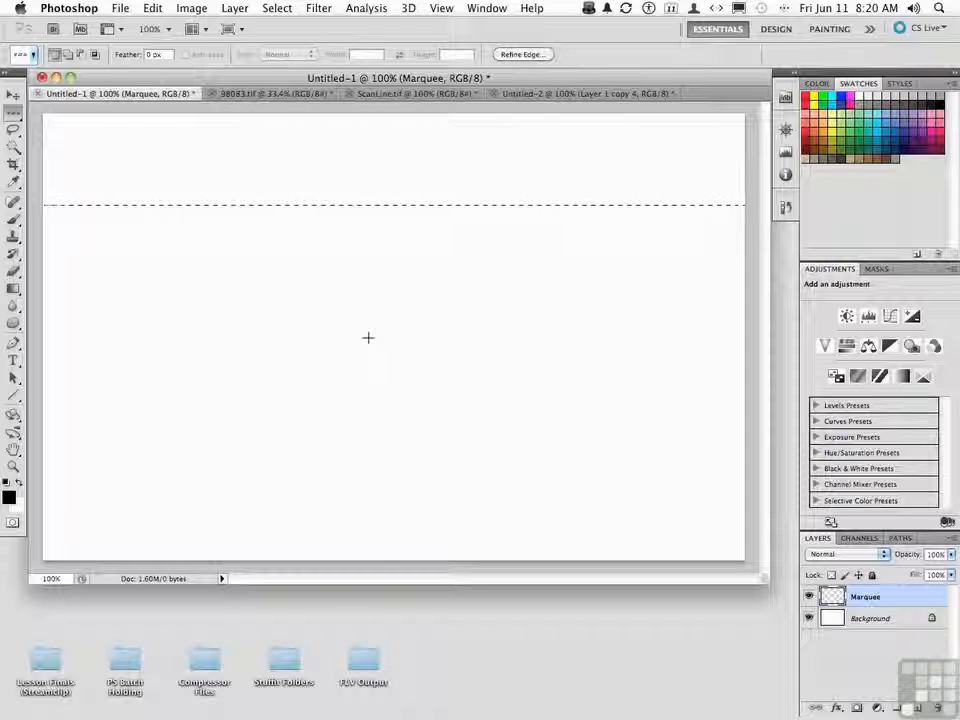
key("alt+BackSpace")
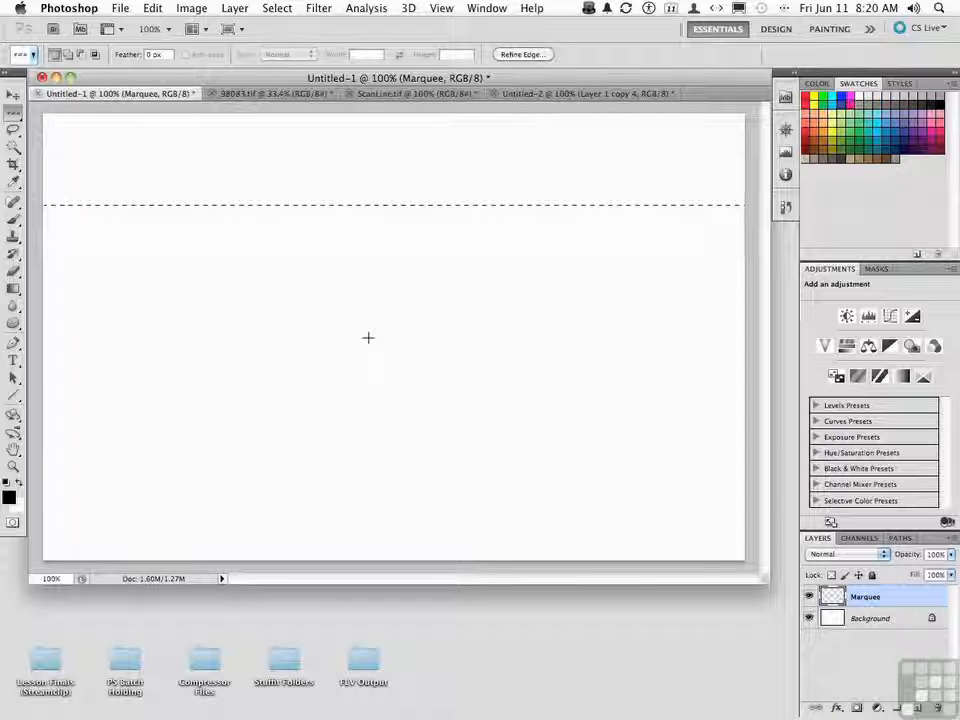
left_click(15, 96)
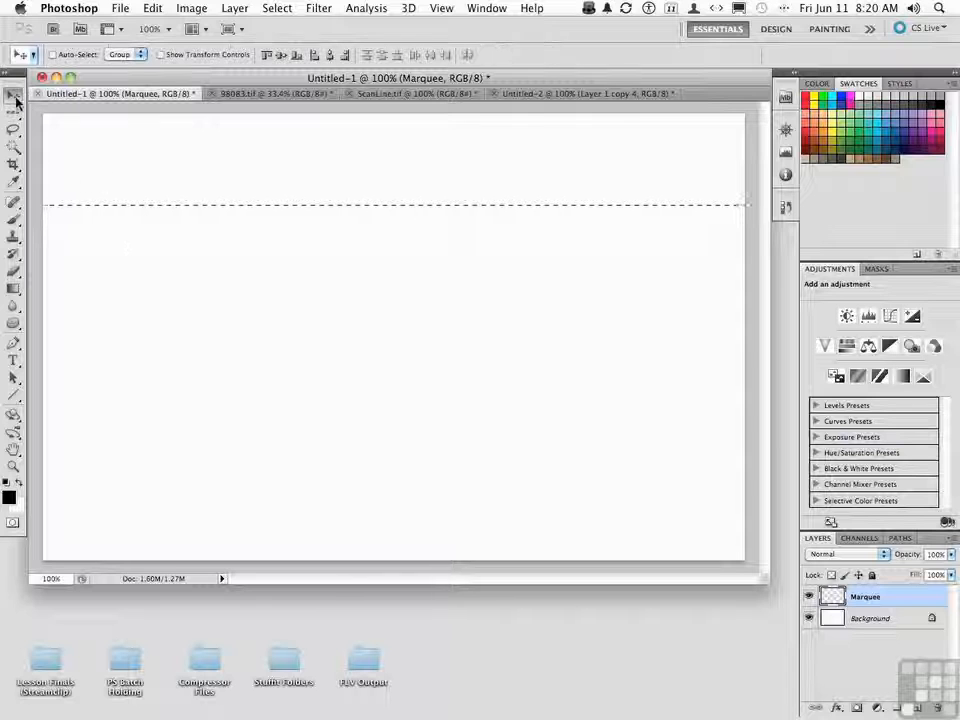
key("ctrl+d")
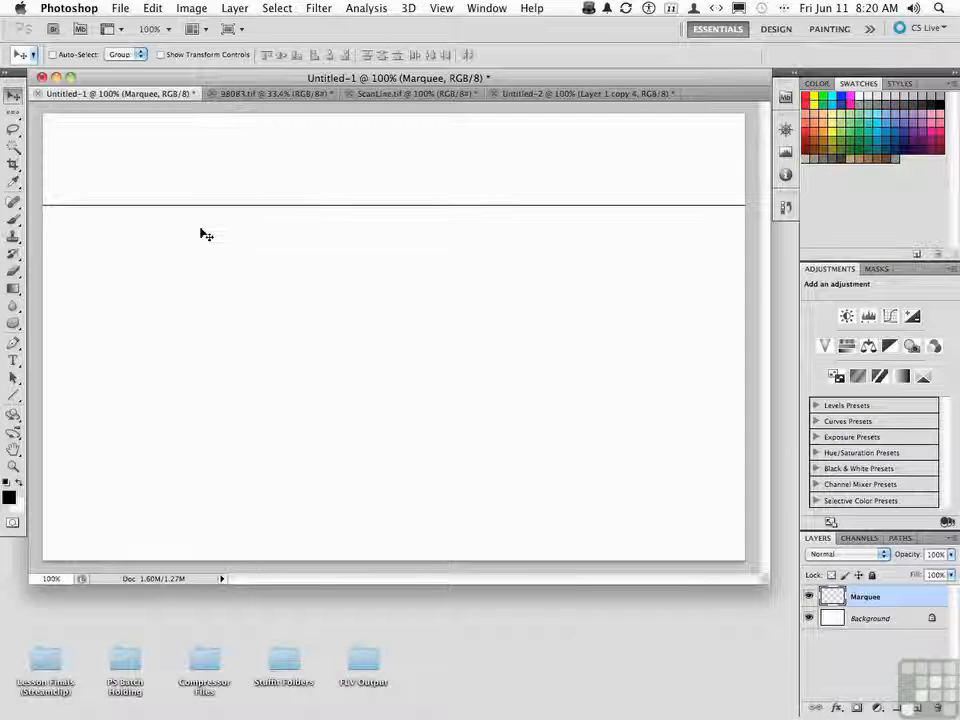
Duplicate the horizontal line three times, spacing the copies below one another on the canvas
left_click_drag(332, 223, 333, 350)
key("super+j")
key("super+j")
key("super+j")
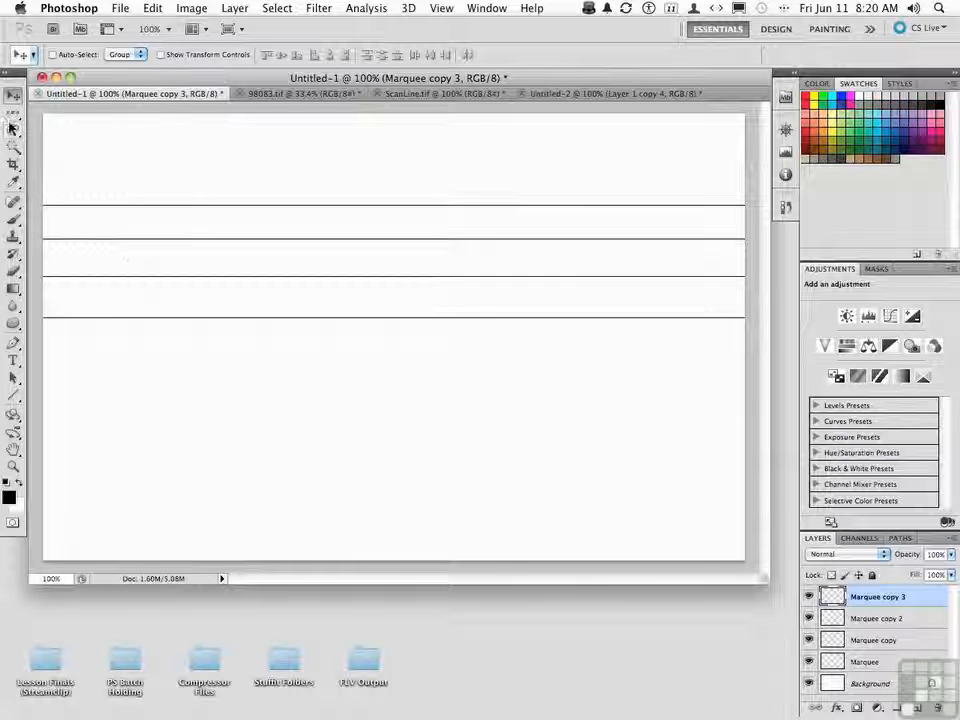
On a new layer, fill a Single Column Marquee selection near the canvas's left side with black and duplicate the line three times rightward
left_click(918, 709)
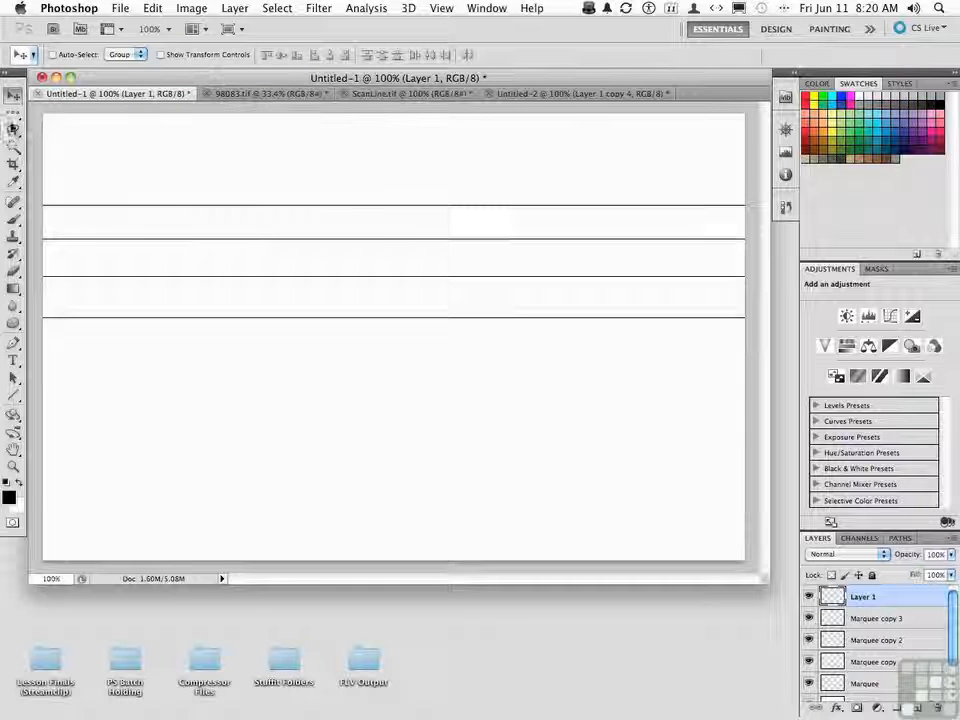
left_click(12, 111)
left_click(60, 155)
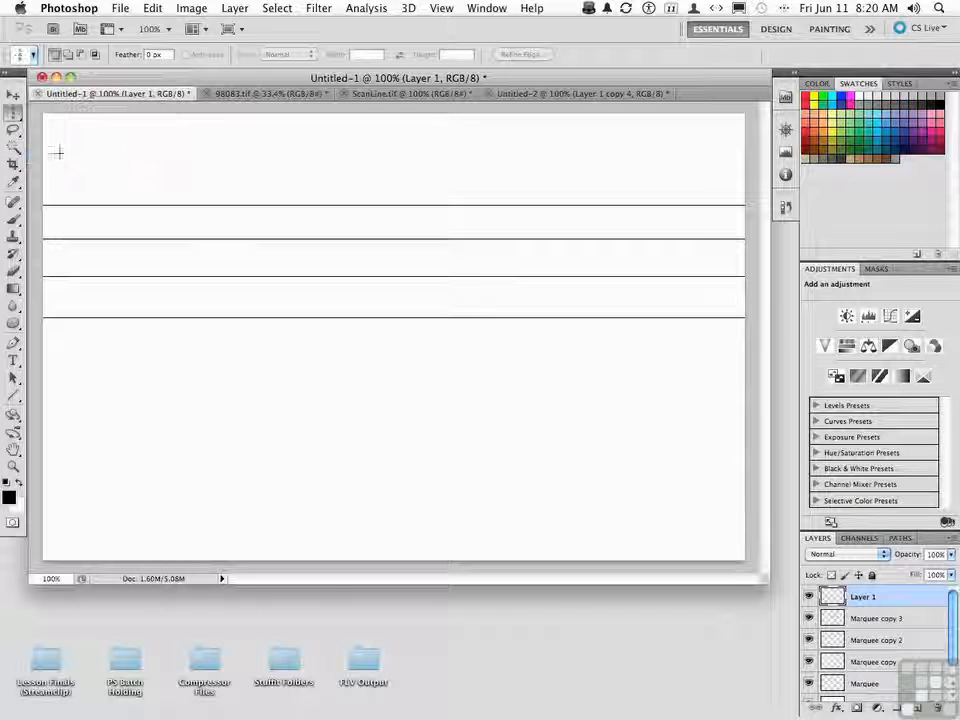
left_click(139, 160)
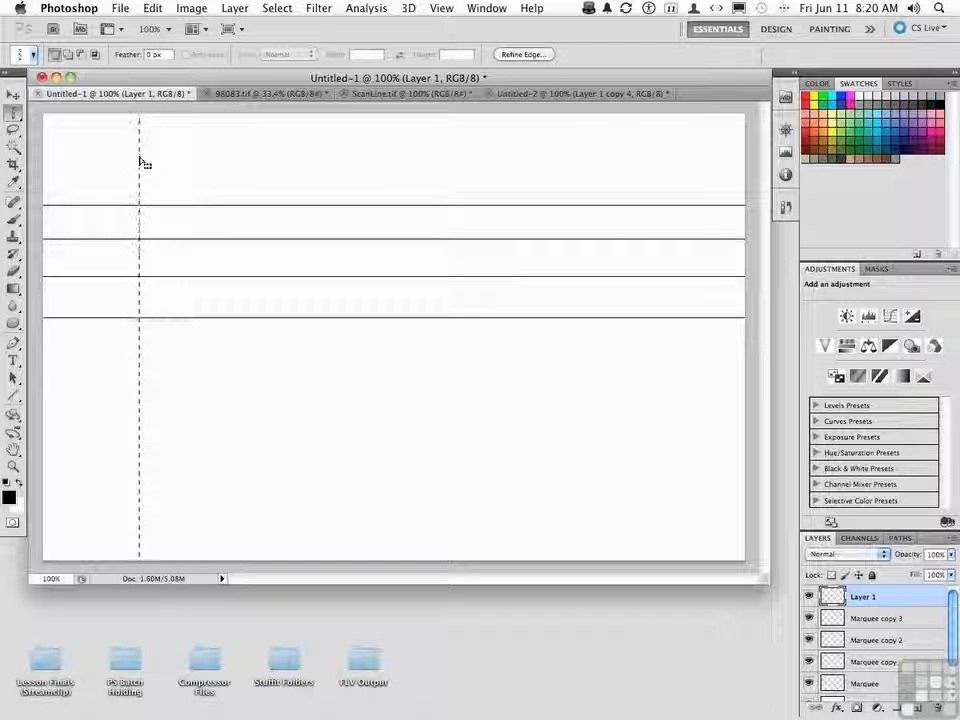
key("super+i")
left_click(13, 94)
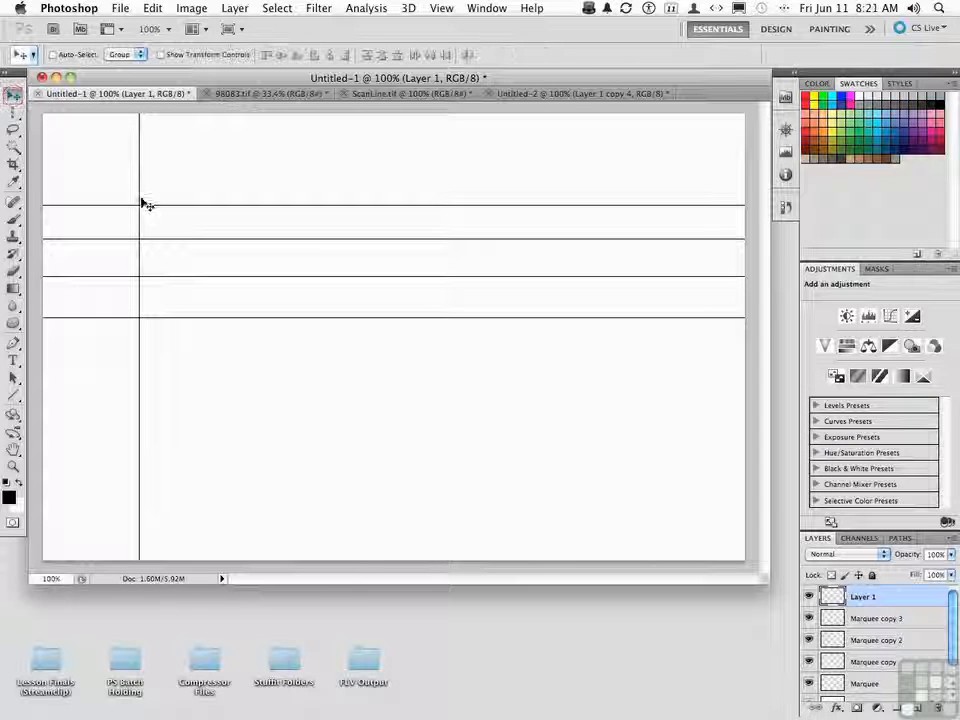
left_click_drag(144, 201, 299, 252)
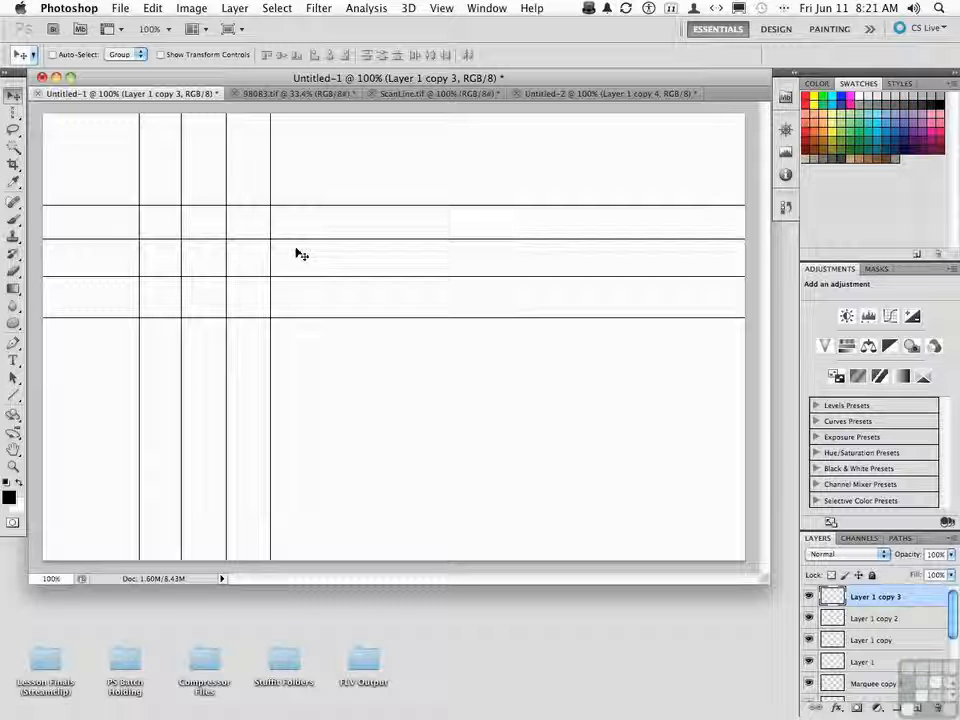
Switch to ScanLine.tif, examine the light scan line across the landscape up close, and return to 100% zoom
left_click(404, 94)
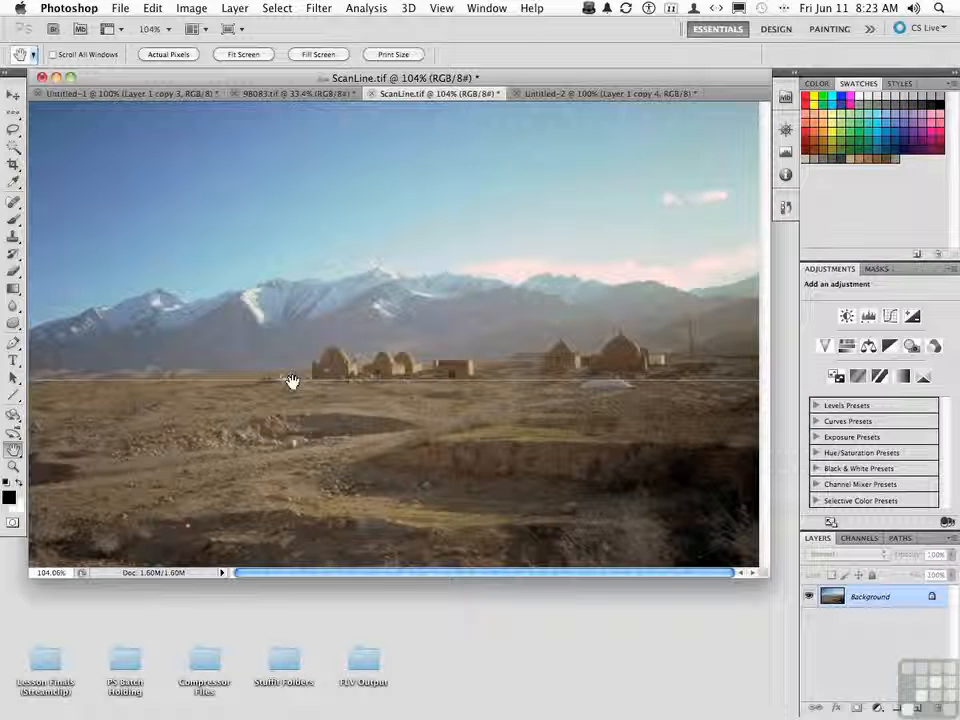
key("z")
left_click_drag(214, 381, 289, 381)
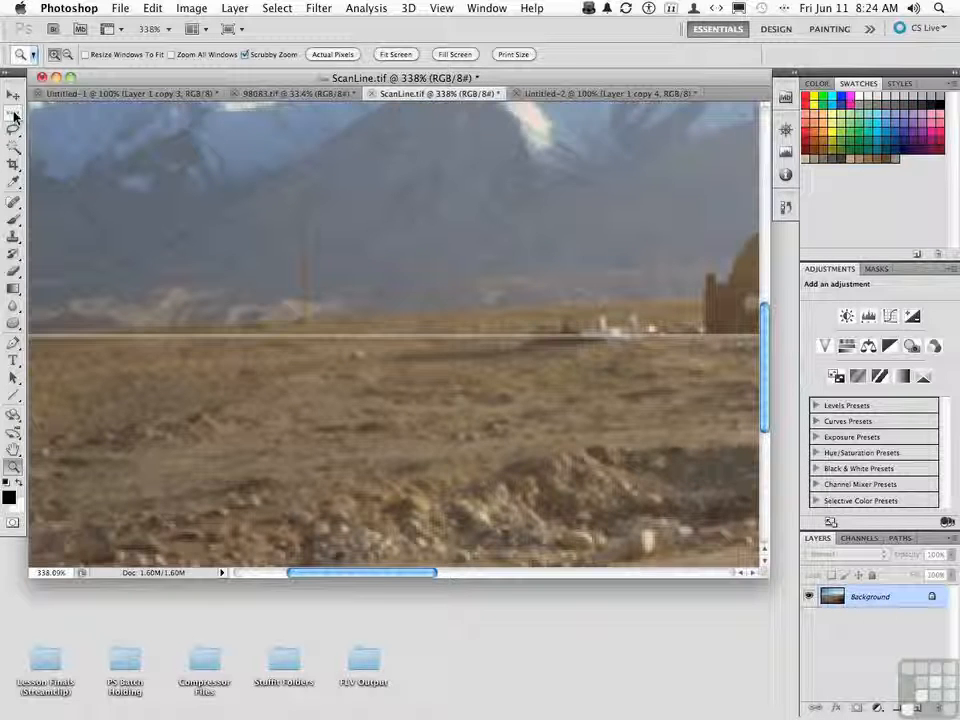
double_click(15, 470)
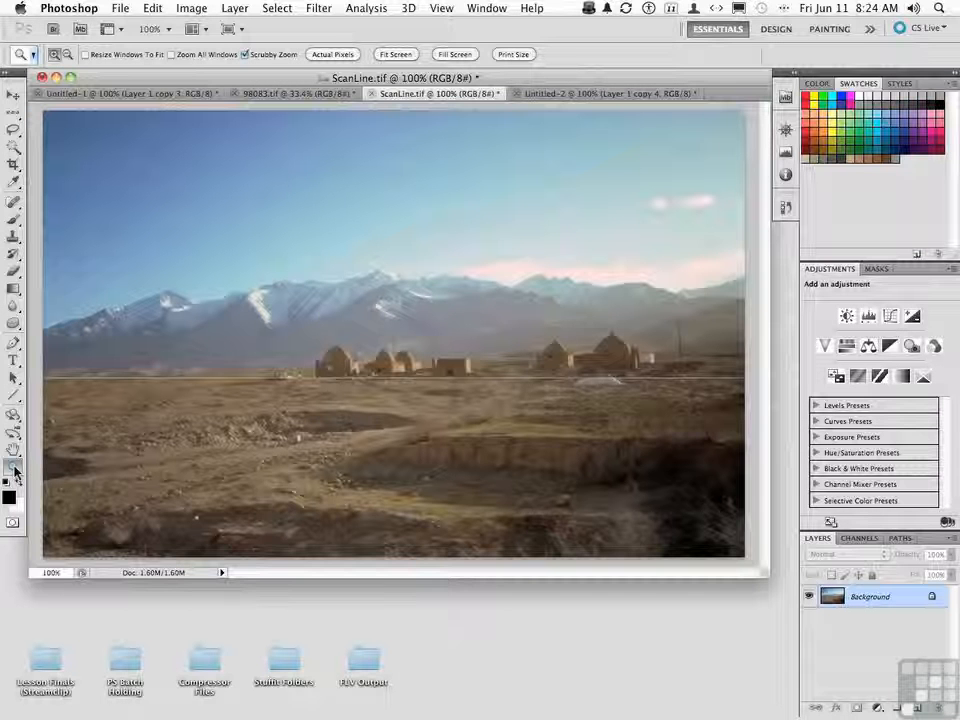
Select a single pixel row just above the scan line with the Single Row Marquee and expand the selection by 1 pixel
left_click_drag(13, 112, 64, 143)
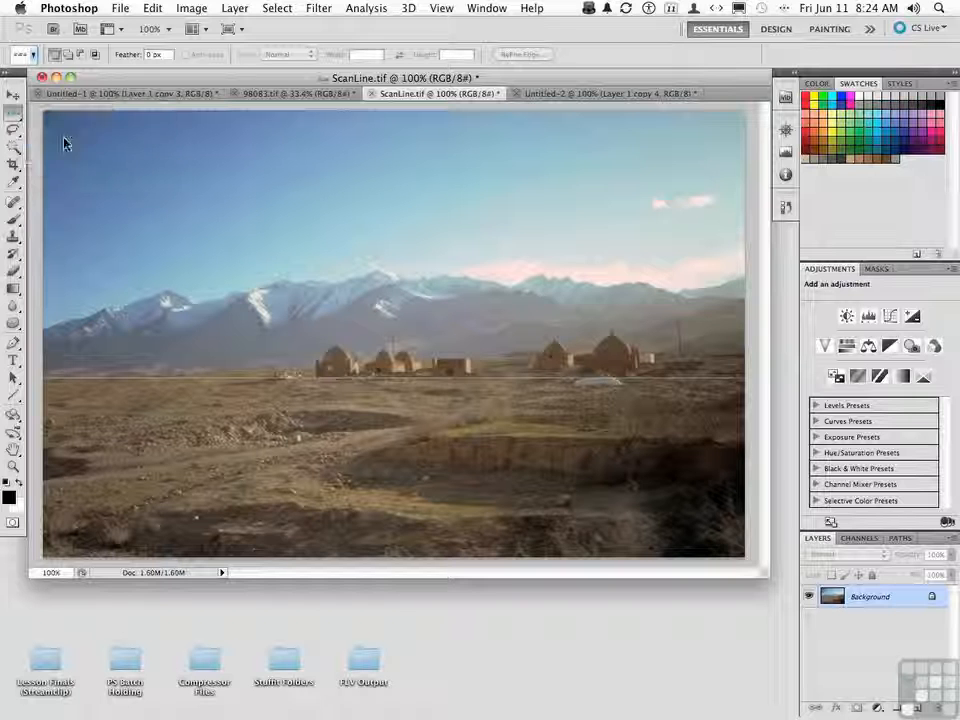
left_click(244, 364)
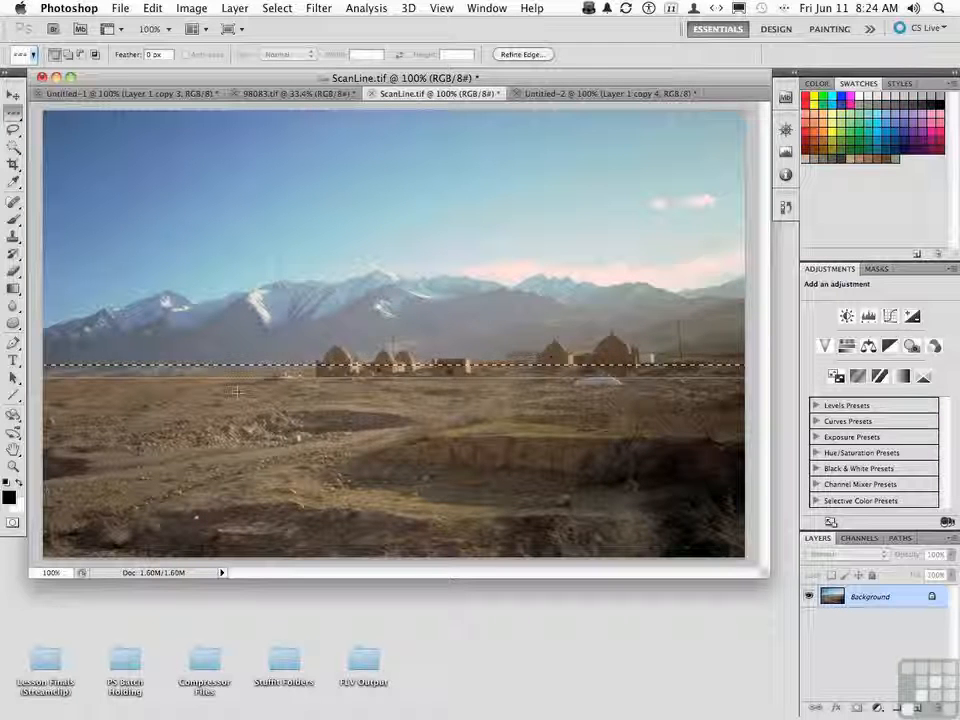
left_click(276, 8)
mouse_move(297, 204)
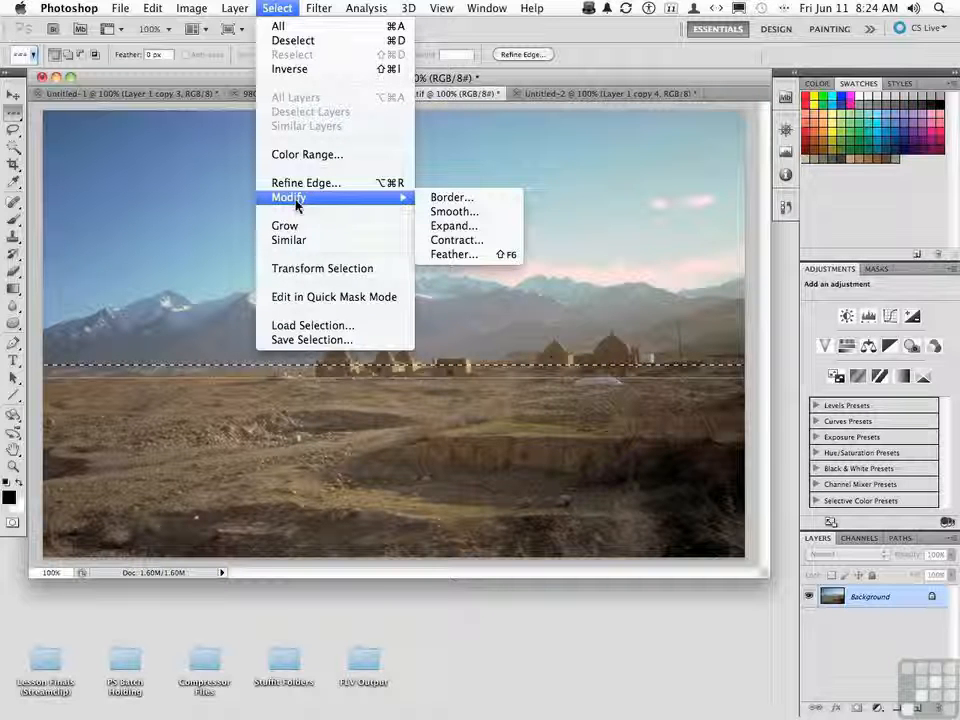
left_click(470, 232)
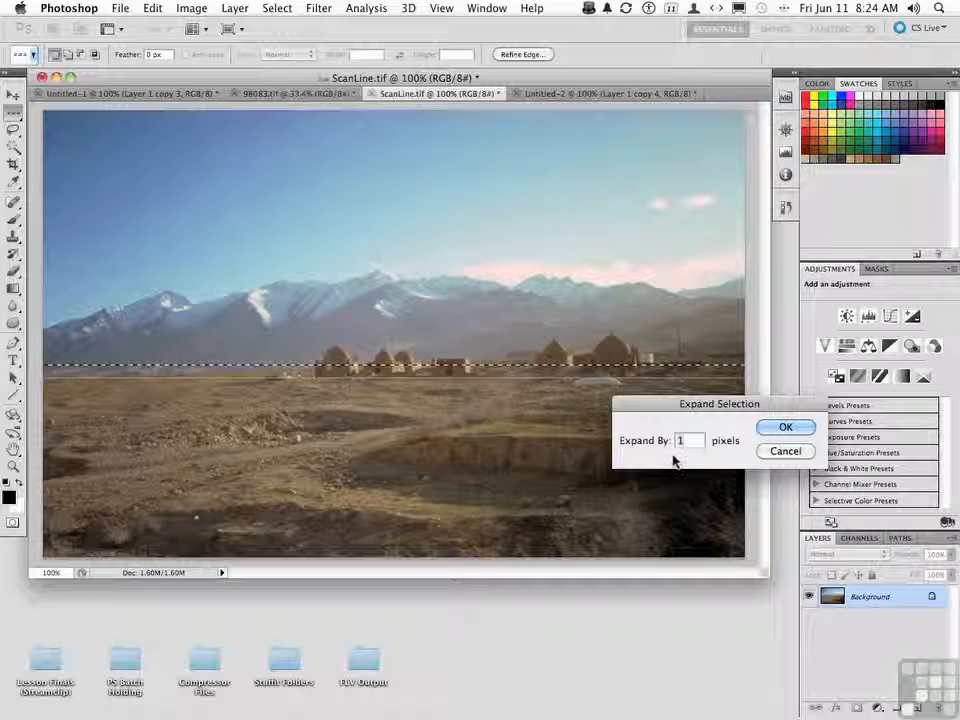
left_click(785, 426)
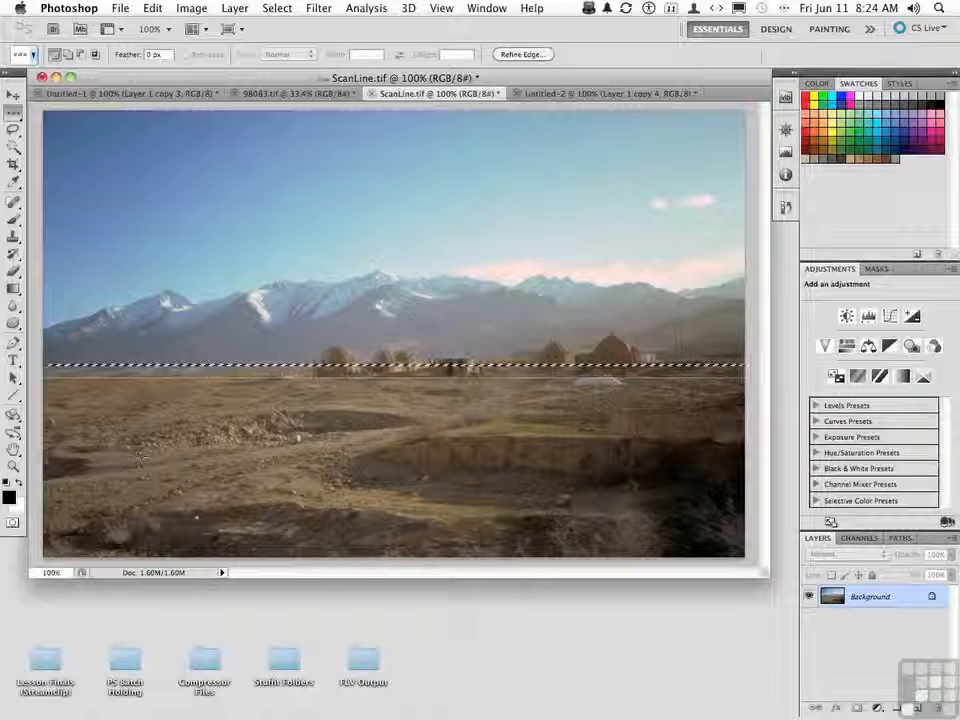
Nudge the expanded row selection down until it covers the light scan line, and return to 100% zoom
key("z")
left_click_drag(310, 360, 392, 364)
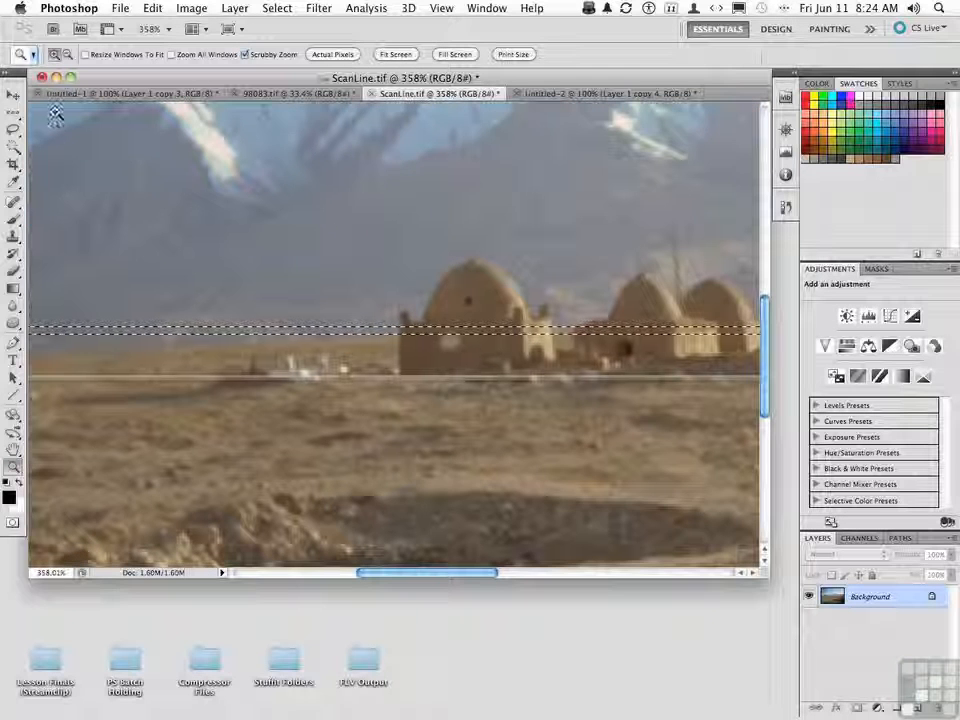
left_click(12, 117)
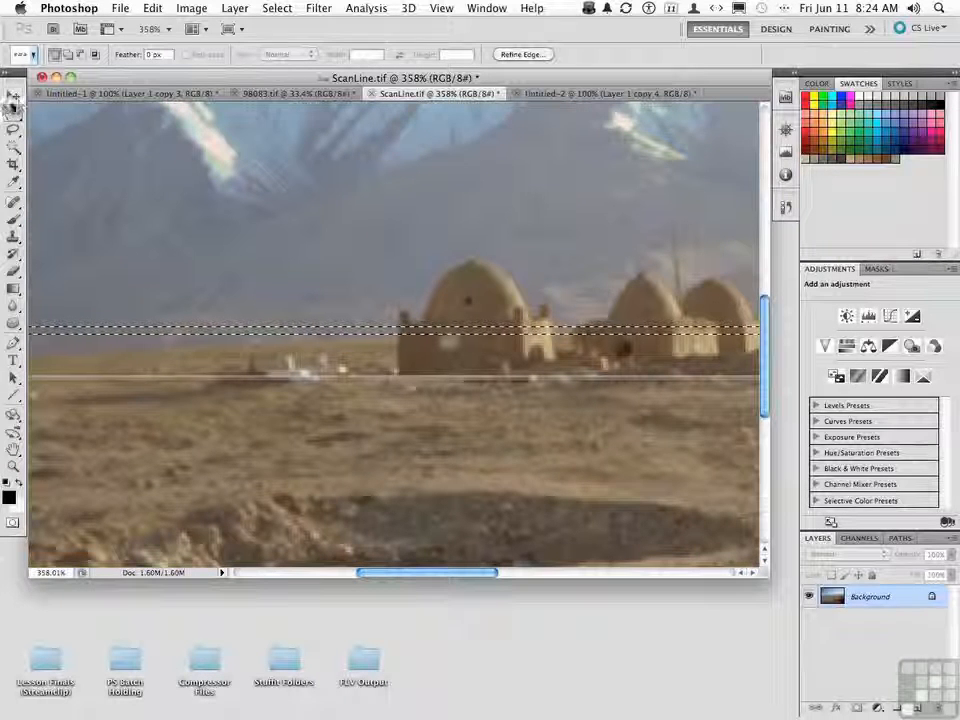
key("Down")
key("Down")
key("Down")
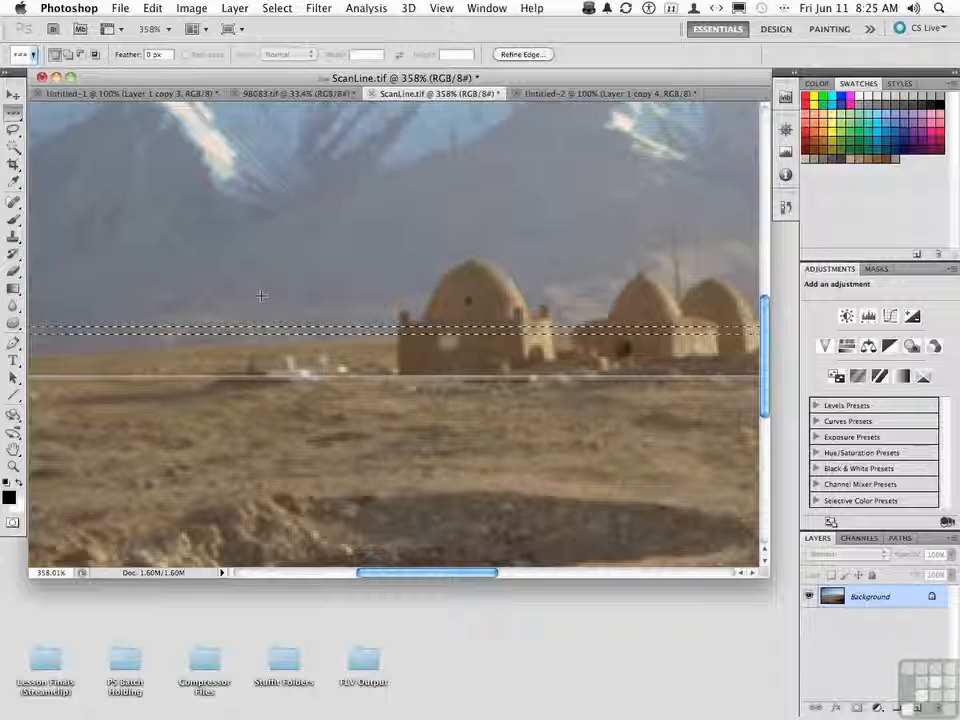
key("Down")
key("Down")
key("Down")
key("Down")
key("Down")
key("Down")
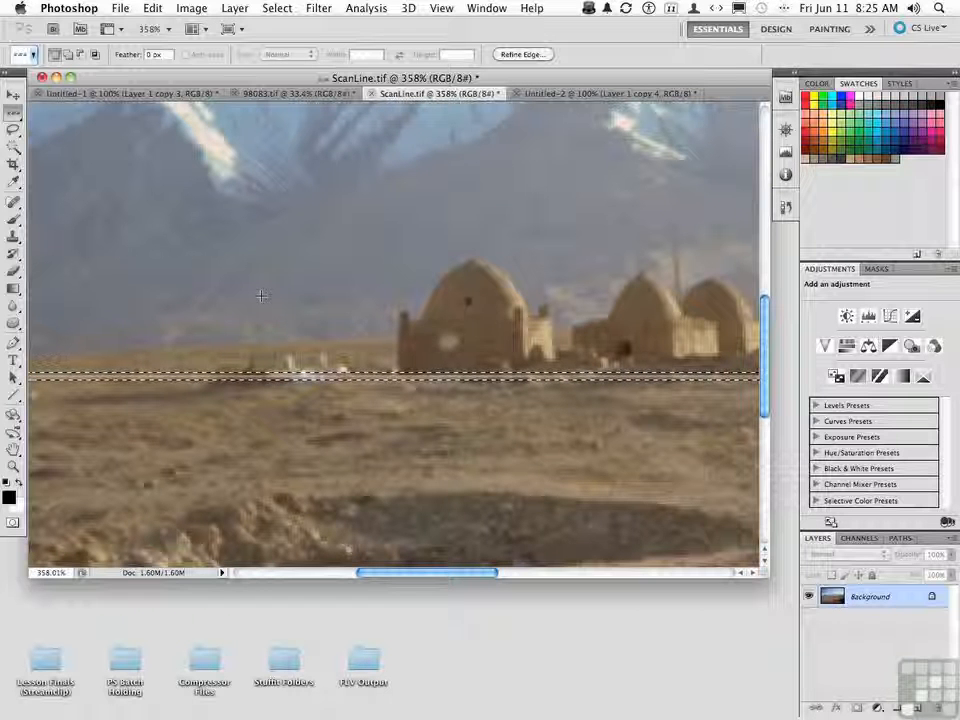
left_click(11, 468)
double_click(11, 468)
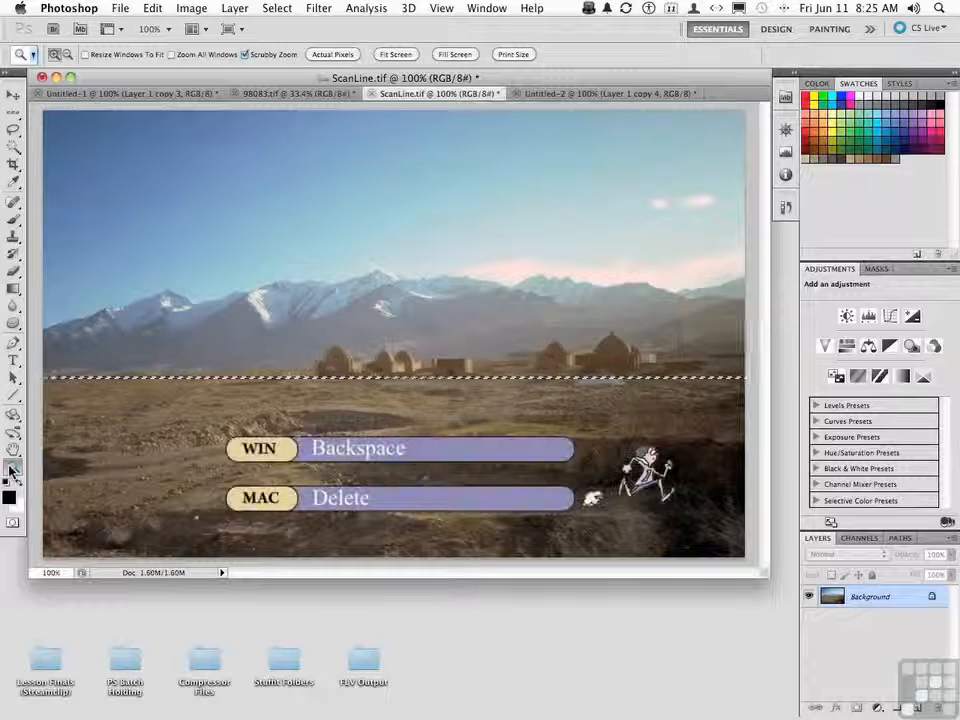
Fill the selected scan line using Content-Aware with Normal mode at 100% opacity, and deselect
key("BackSpace")
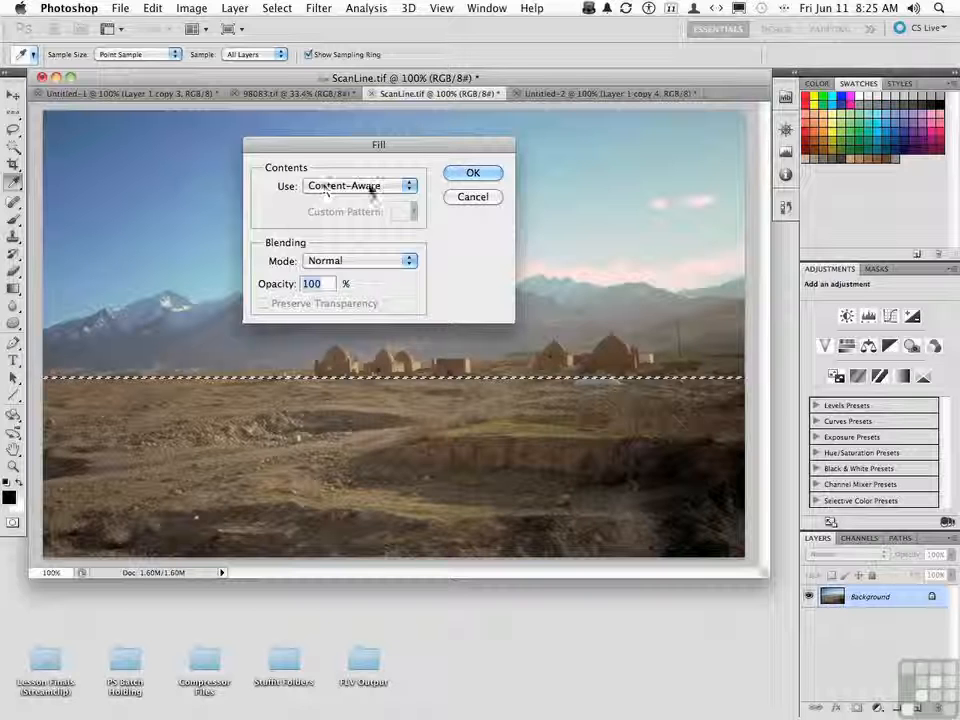
left_click(366, 186)
left_click(370, 188)
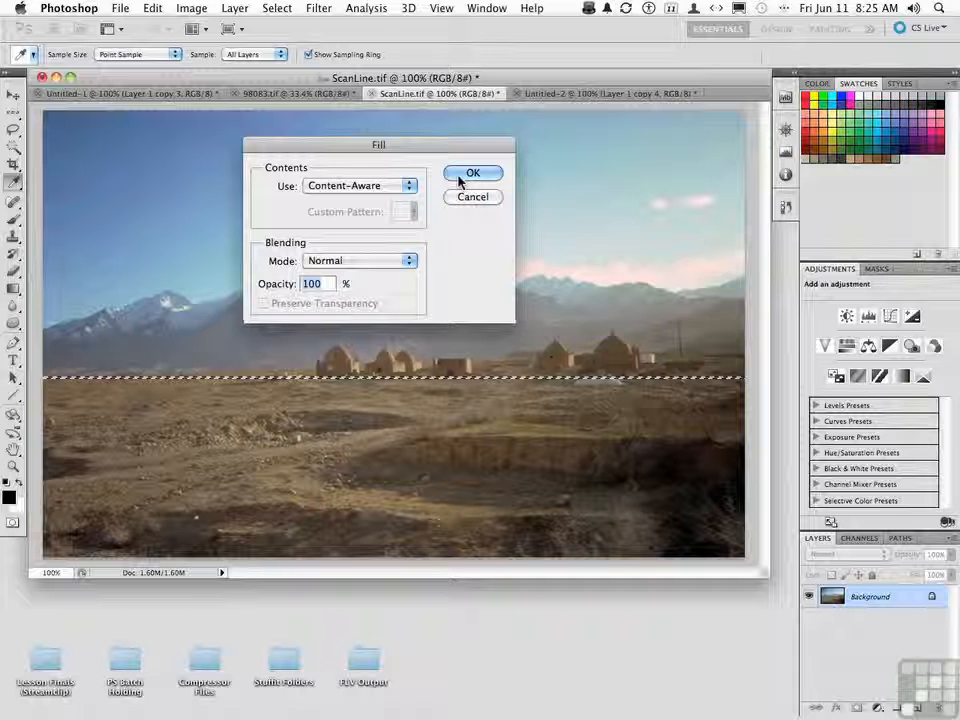
left_click(472, 173)
key("z")
key("ctrl+d")
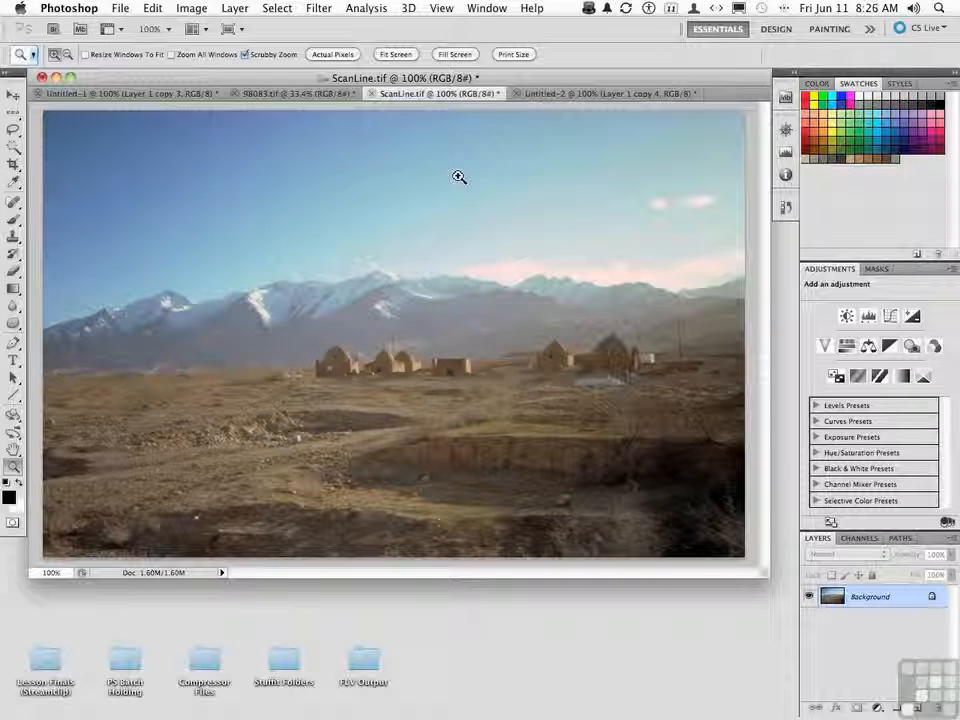
Examine the repaired strip below the buildings up close, return to 100% zoom and show the available marquee tools
left_click(190, 384)
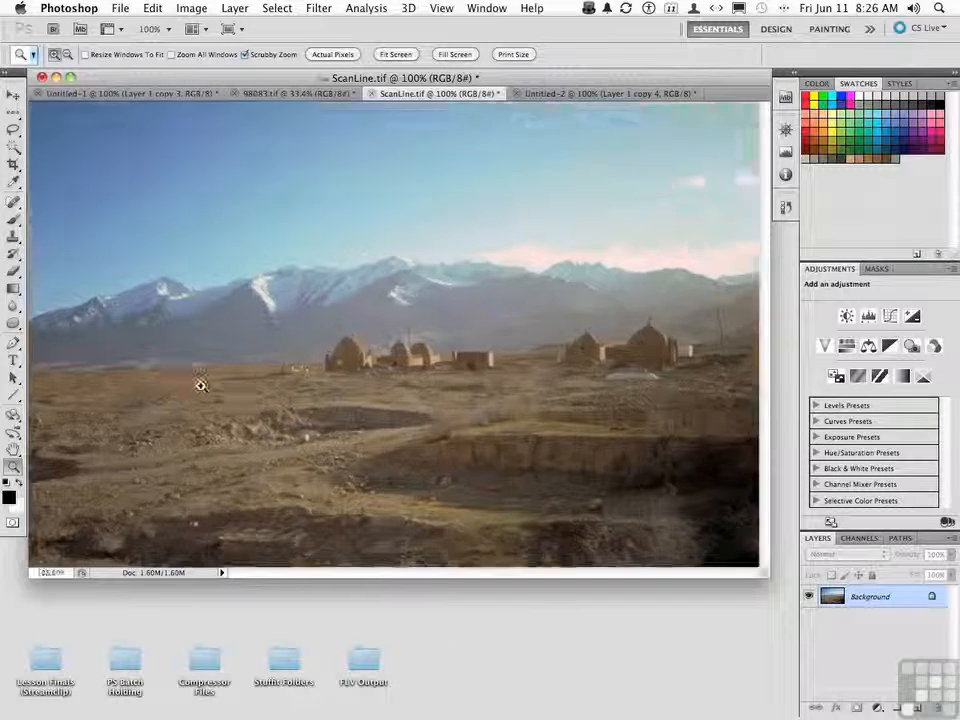
left_click_drag(229, 386, 201, 388)
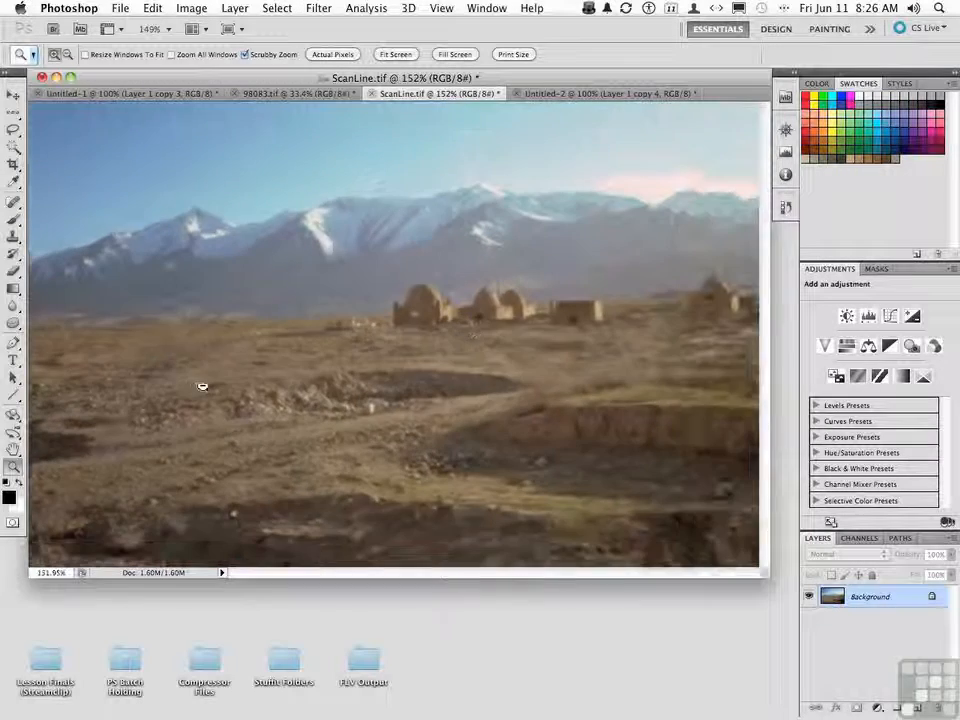
mouse_move(594, 328)
left_mouse_down()
mouse_move(666, 328)
mouse_move(606, 328)
left_mouse_up()
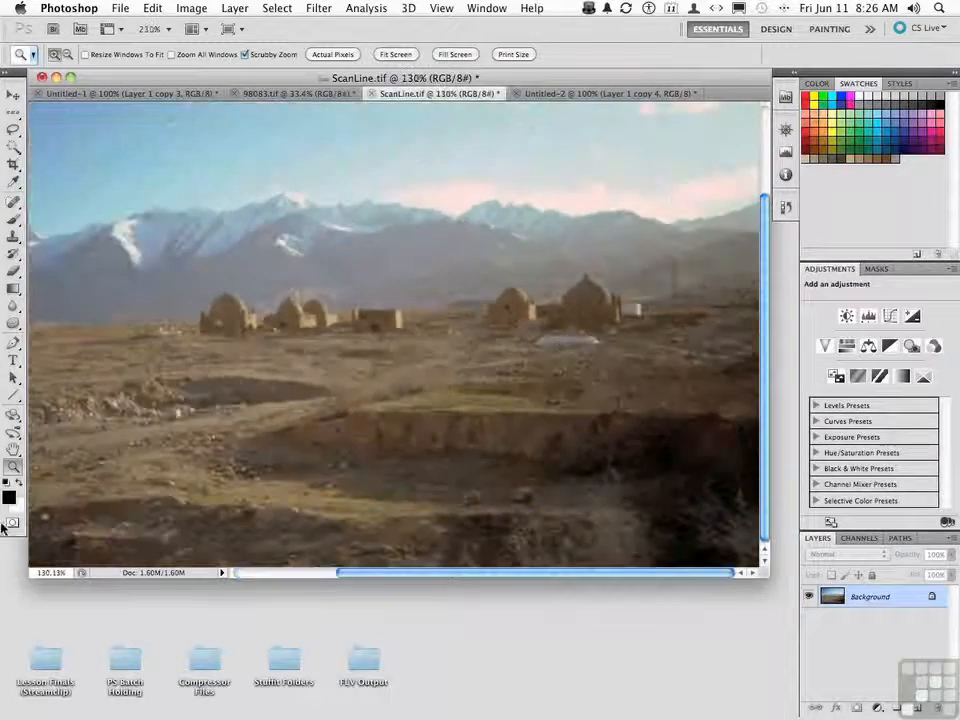
double_click(14, 463)
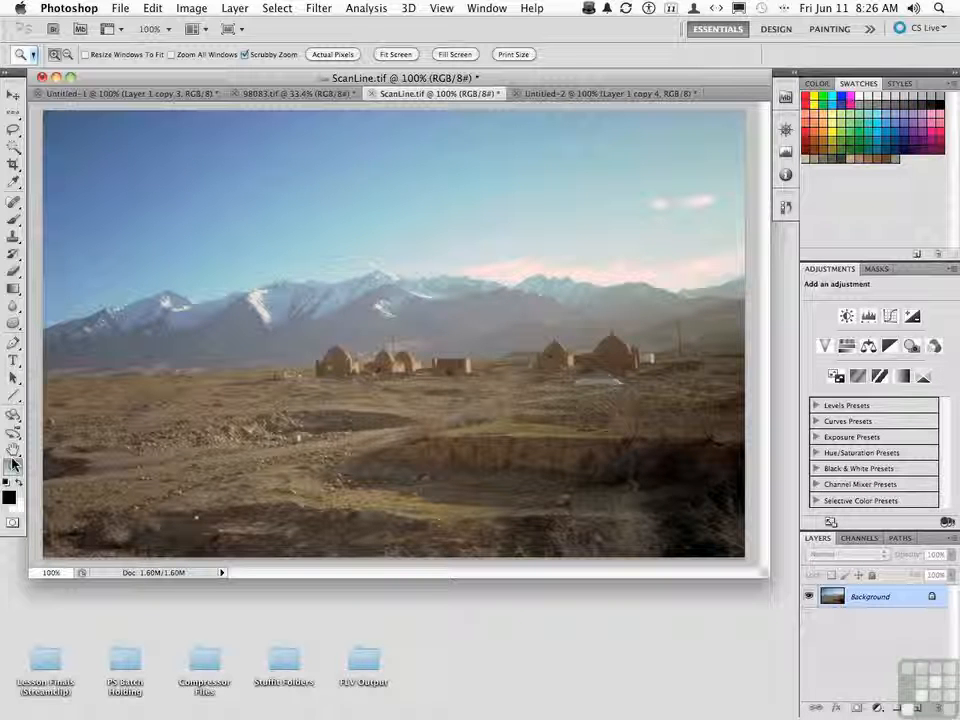
left_click(12, 112)
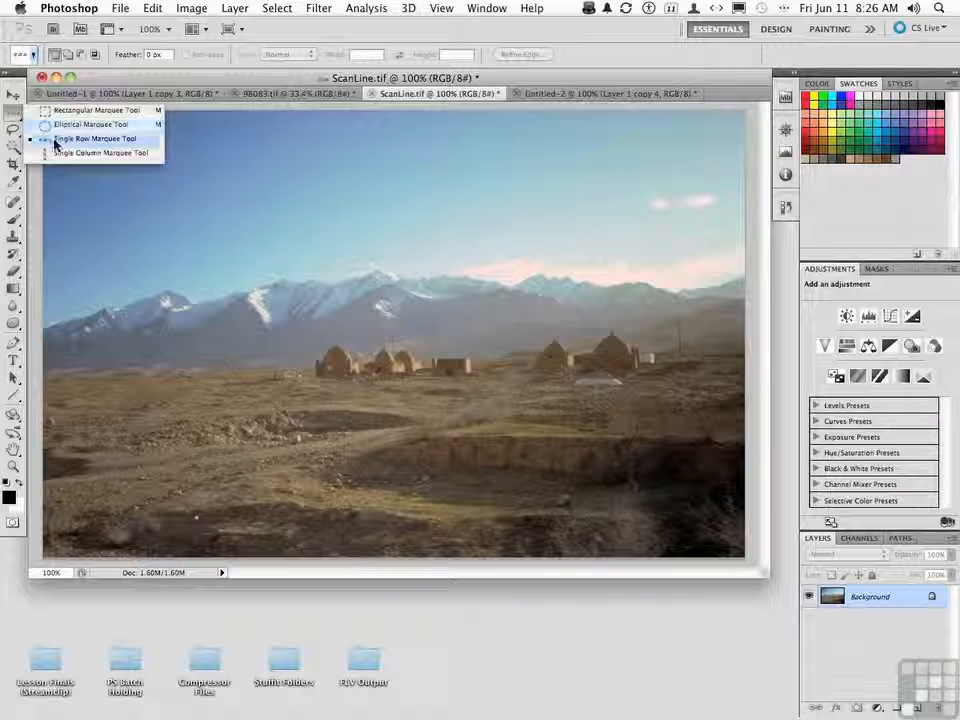